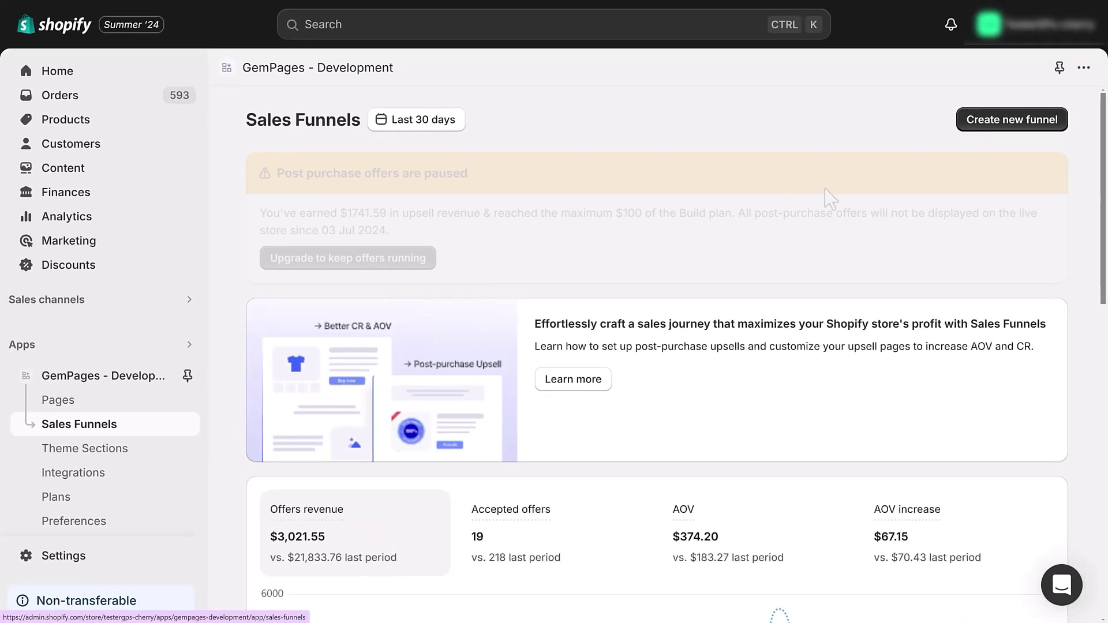
Start a new funnel using the One product funnel type.
click(999, 124)
scroll(995, 149, down, 5)
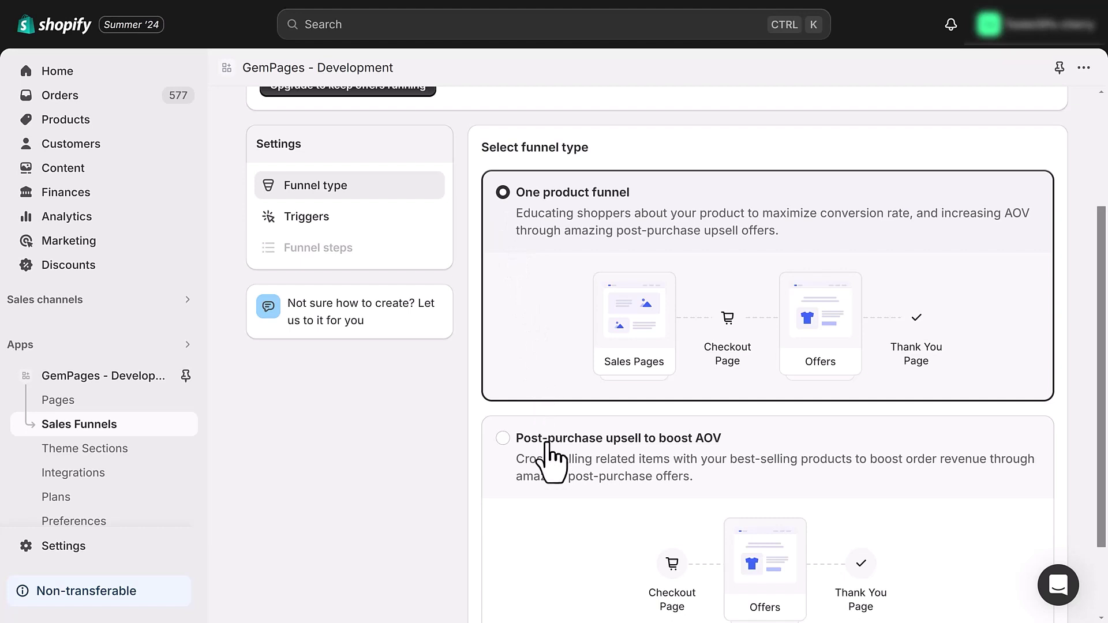
scroll(548, 456, up, 3)
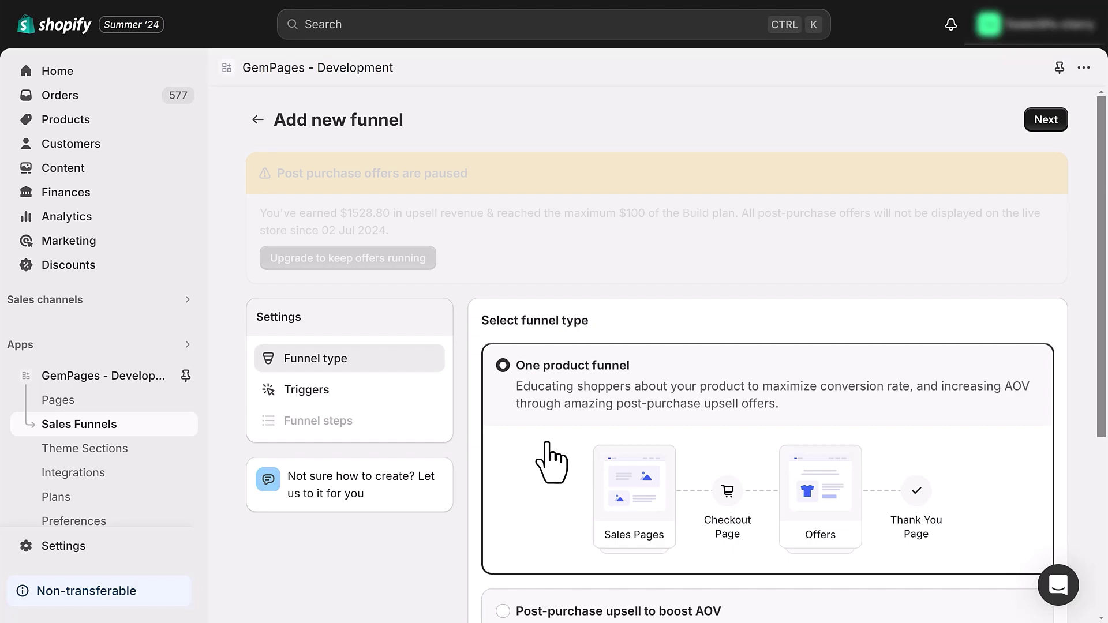
click(1042, 120)
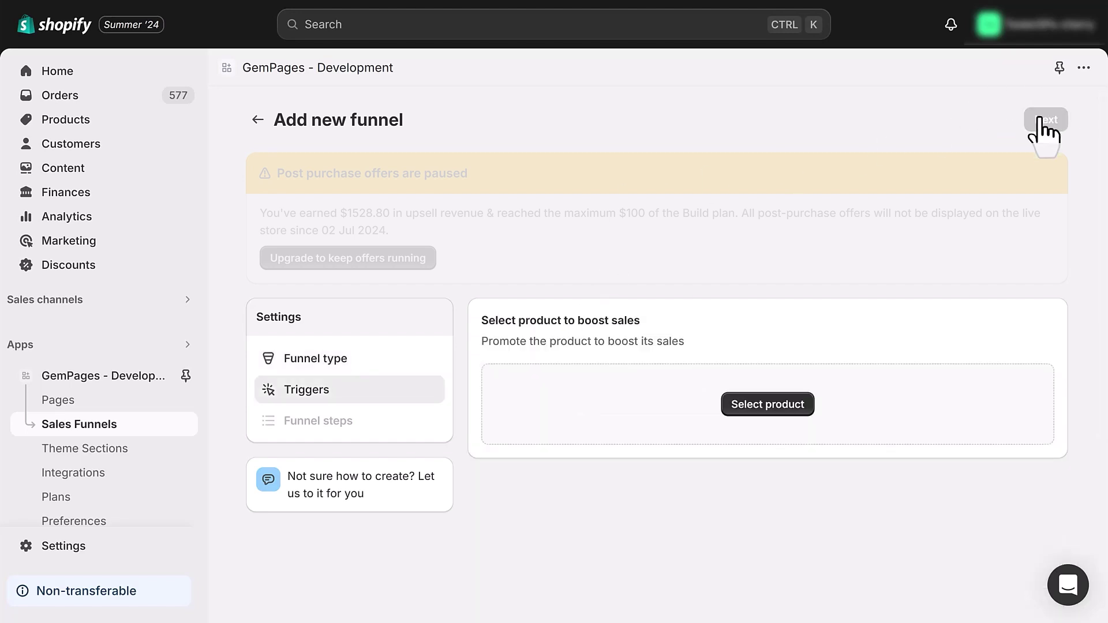
Search products for 'br' and set Electric Toothbrush as the funnel's trigger product.
click(771, 407)
click(1060, 216)
text(brush)
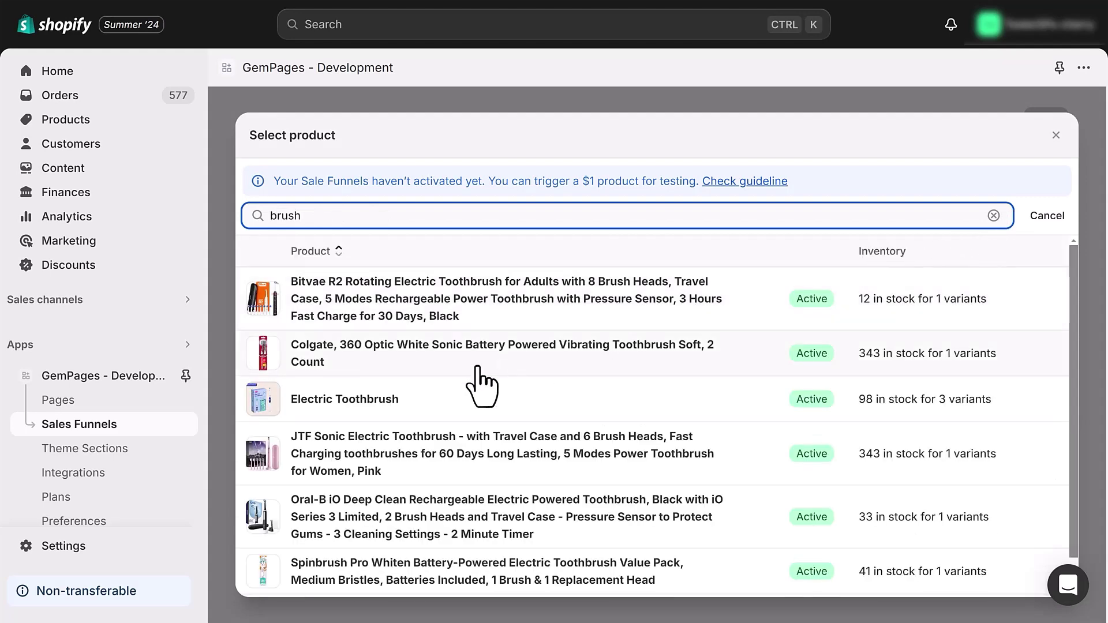
click(375, 398)
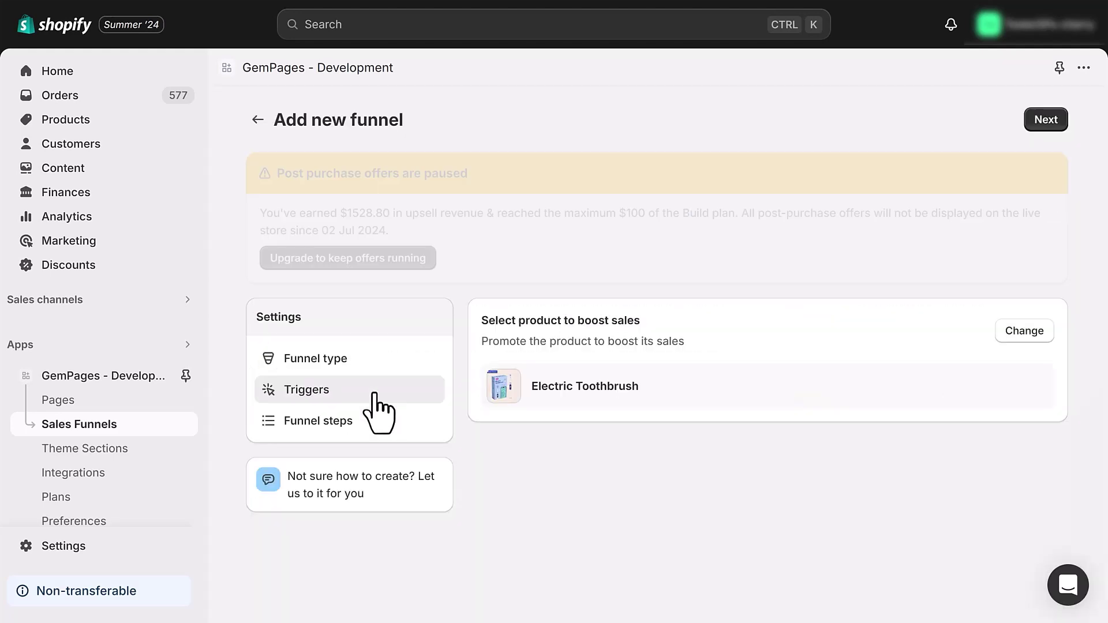
Create the funnel from the 'Start from scratch - Empty funnel' template.
click(1046, 121)
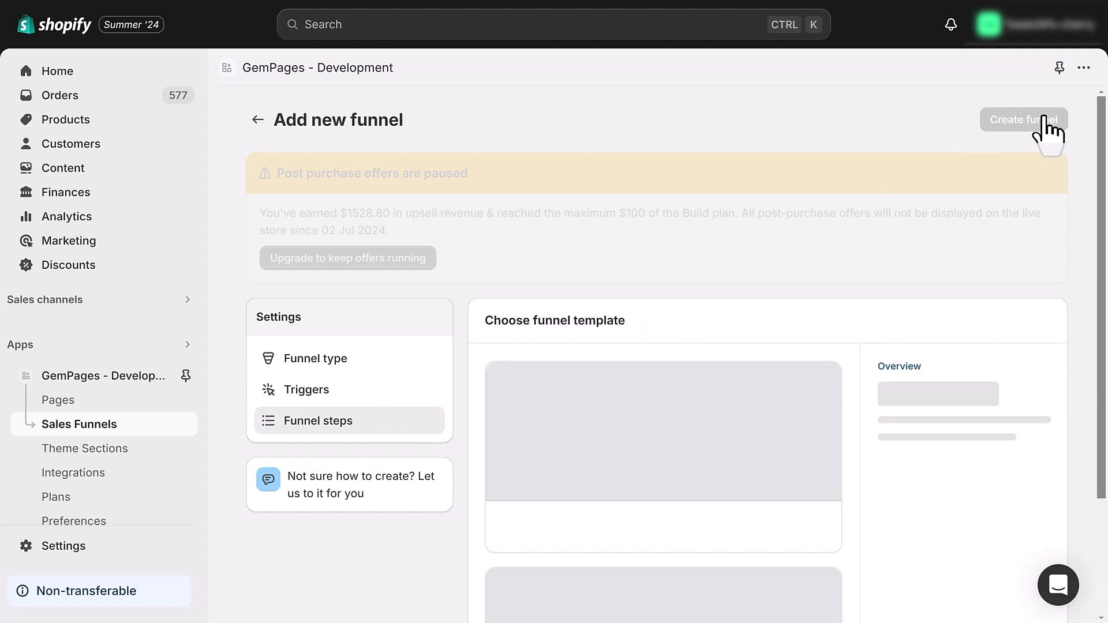
scroll(883, 227, down, 2)
click(737, 311)
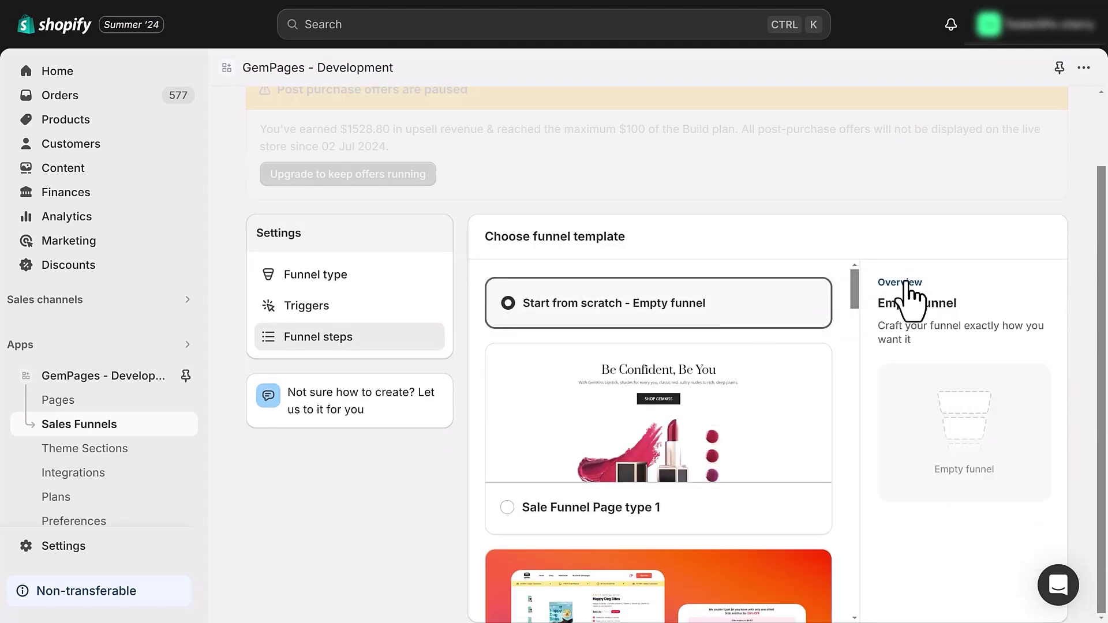
scroll(1061, 247, up, 2)
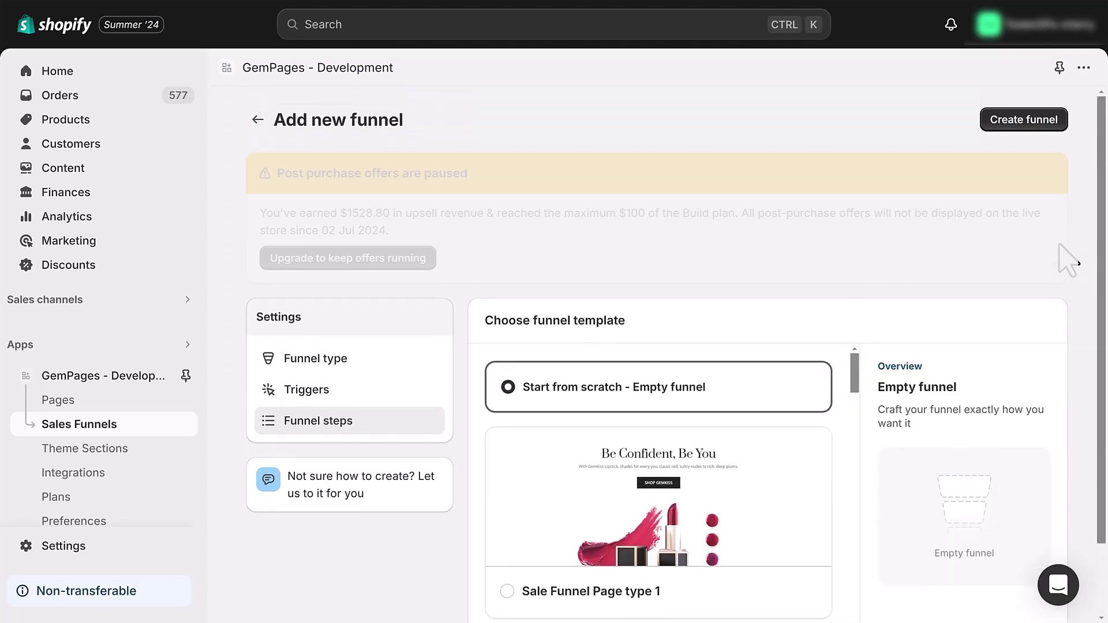
click(1026, 124)
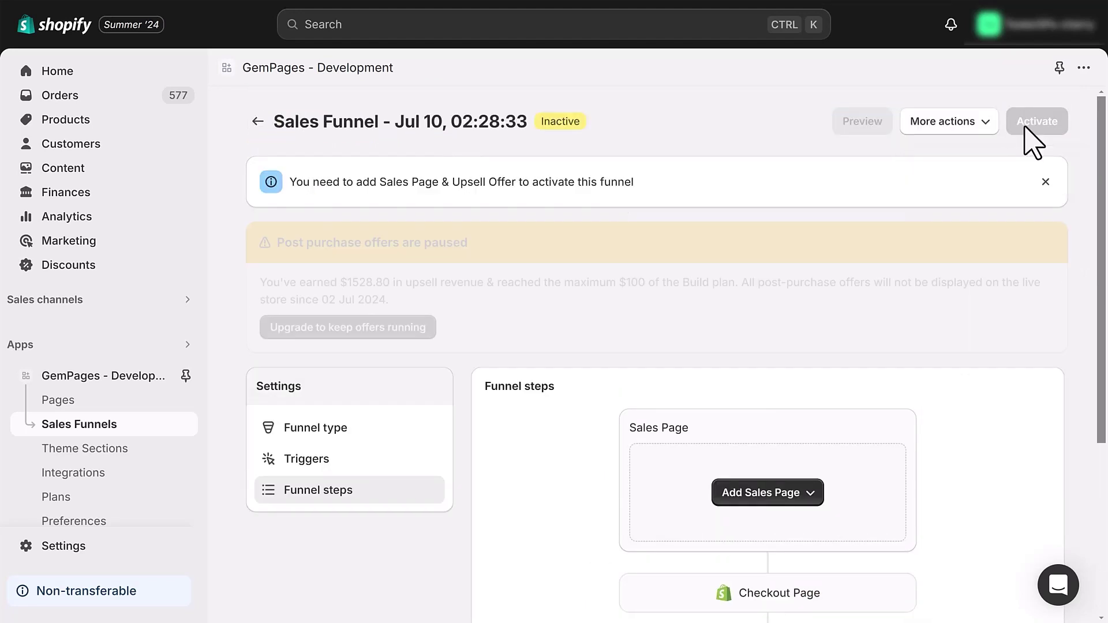
Add a blank Sales Page as the funnel's first step.
scroll(829, 342, down, 4)
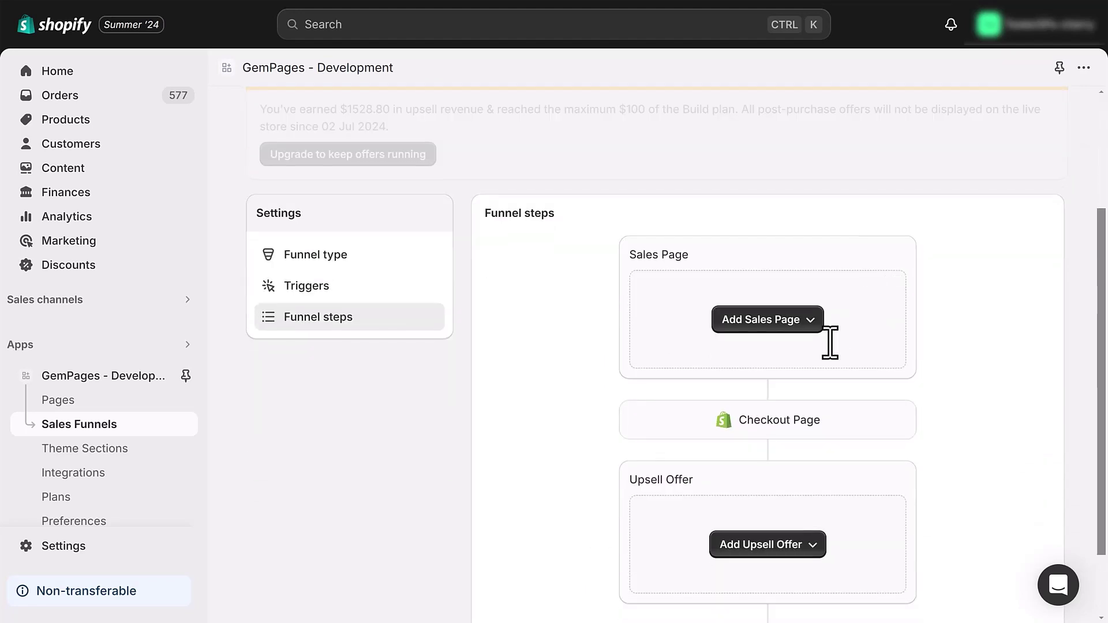
click(778, 326)
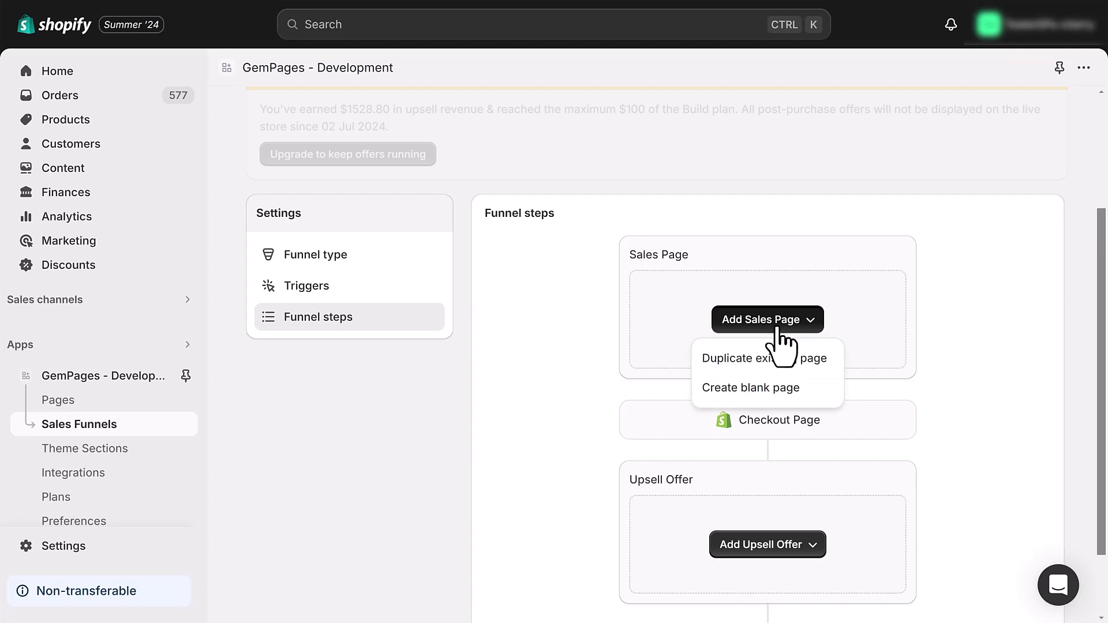
click(759, 389)
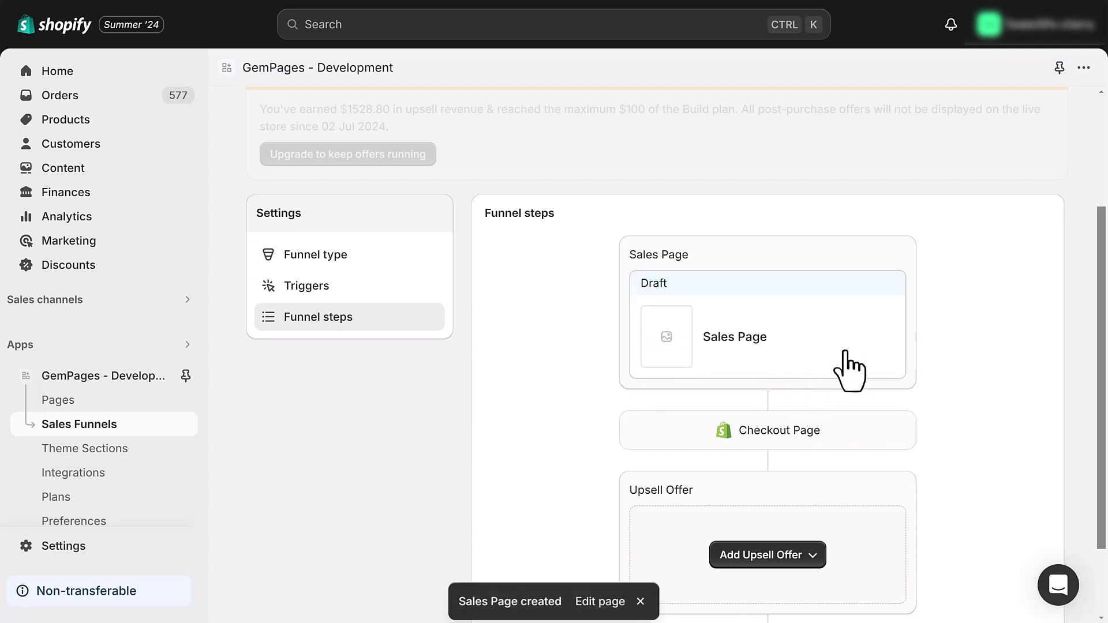
scroll(872, 362, down, 2)
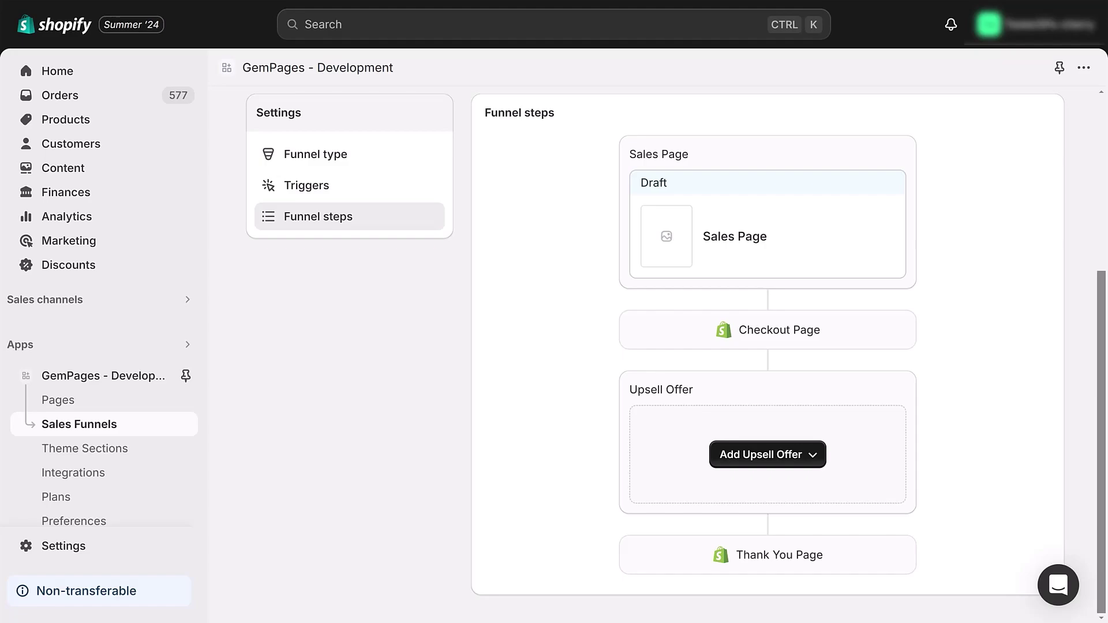
Add a Product block to the Sales Page and show colour variants as colour swatches.
click(664, 384)
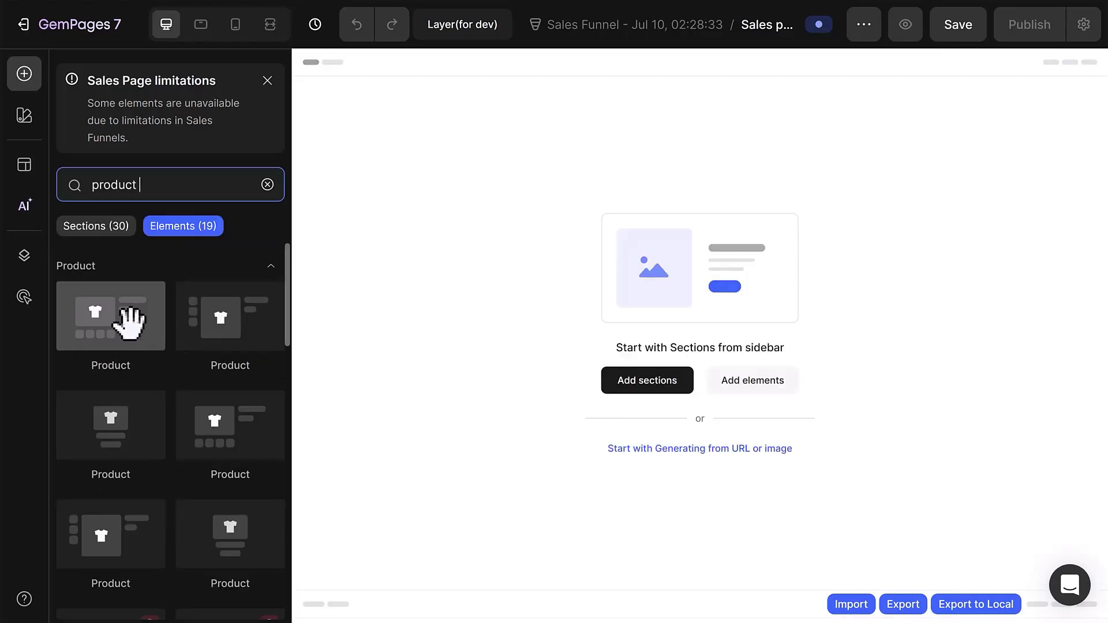
drag(123, 316, 575, 167)
scroll(219, 404, down, 5)
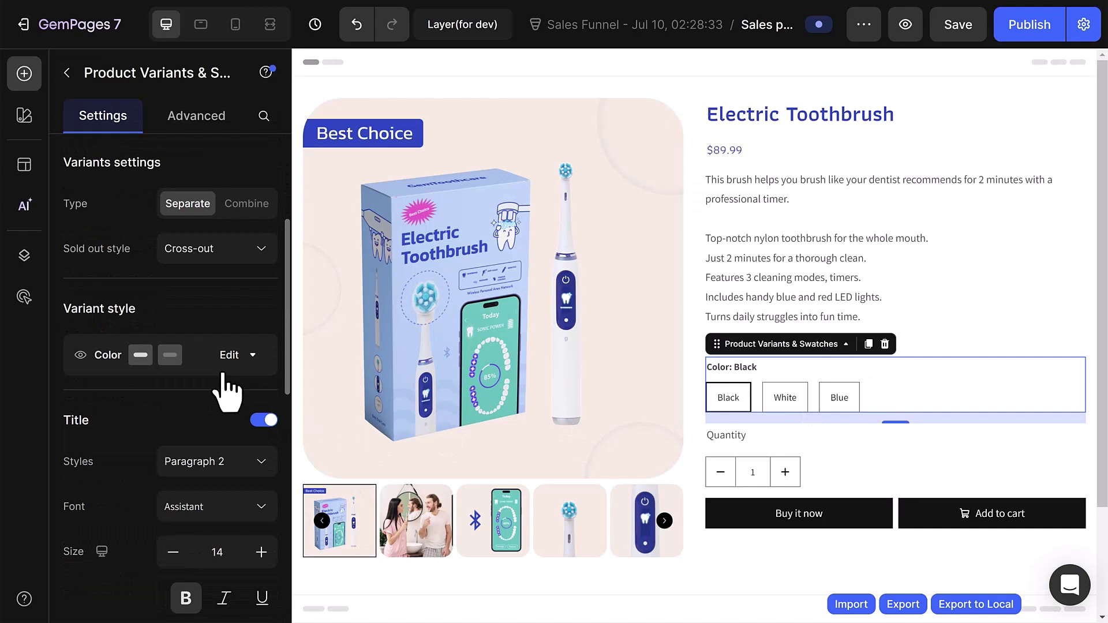
click(231, 355)
scroll(234, 346, down, 2)
click(230, 322)
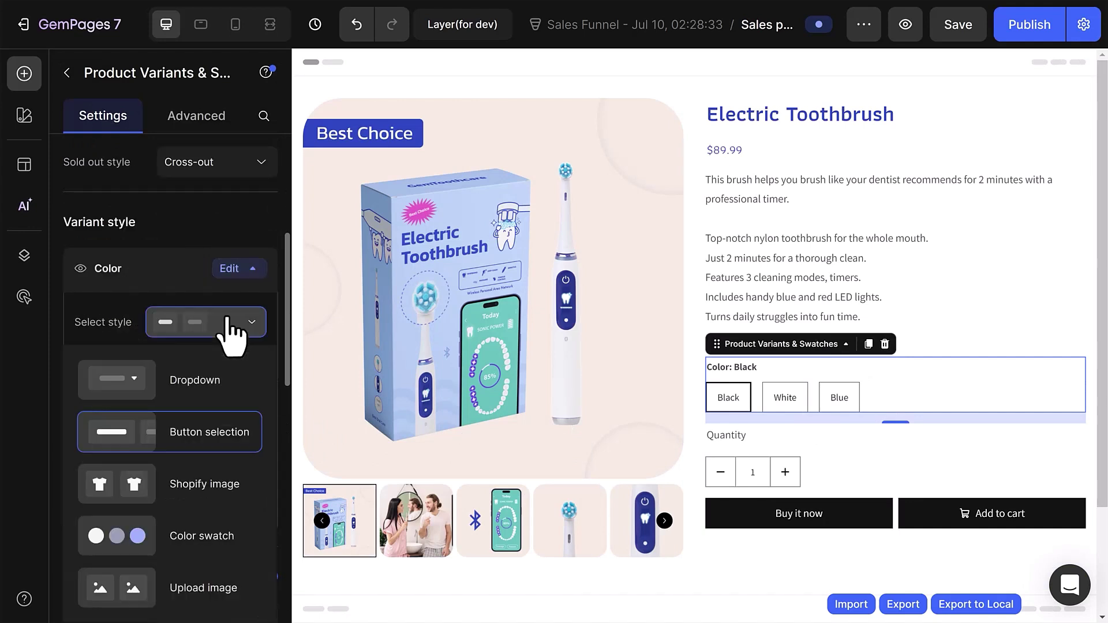
click(222, 536)
Publish the Sales Page and return to the funnel steps.
click(866, 352)
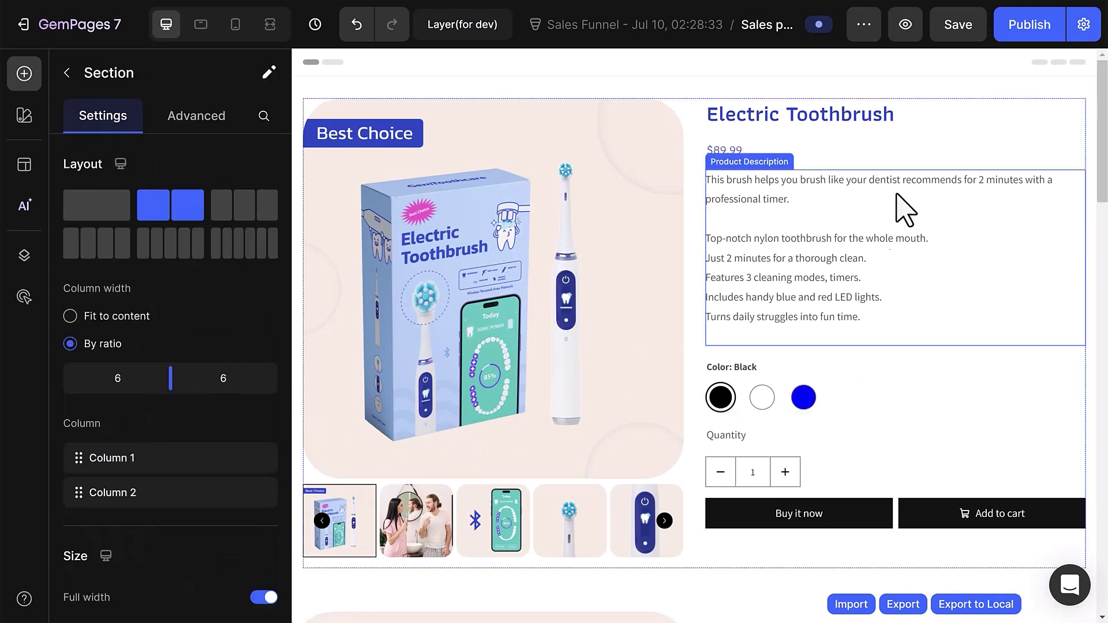
click(1028, 26)
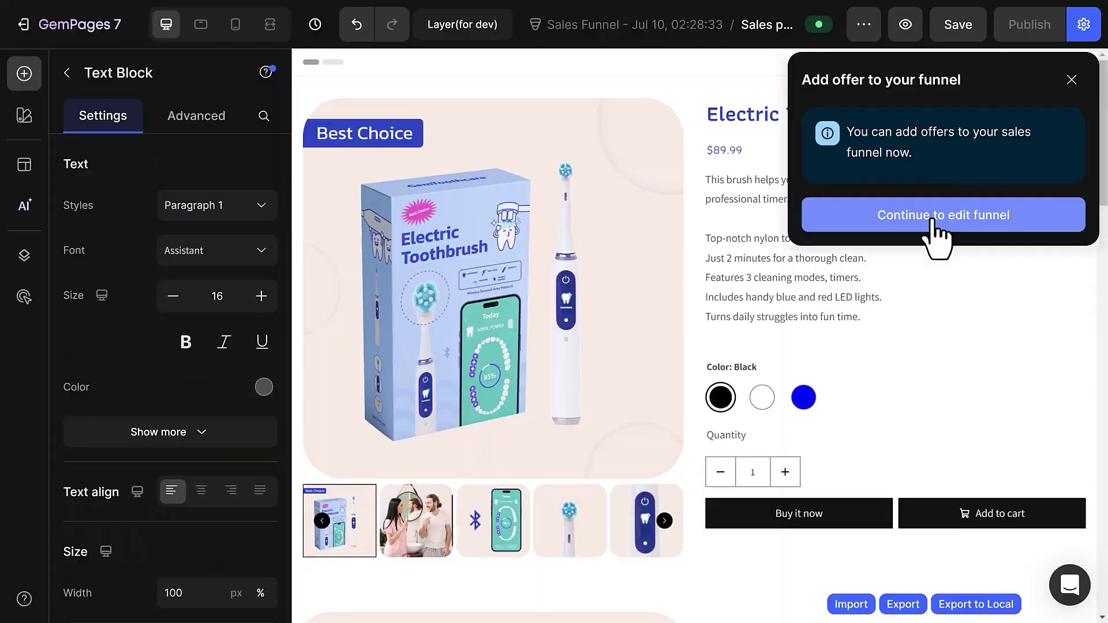
click(932, 220)
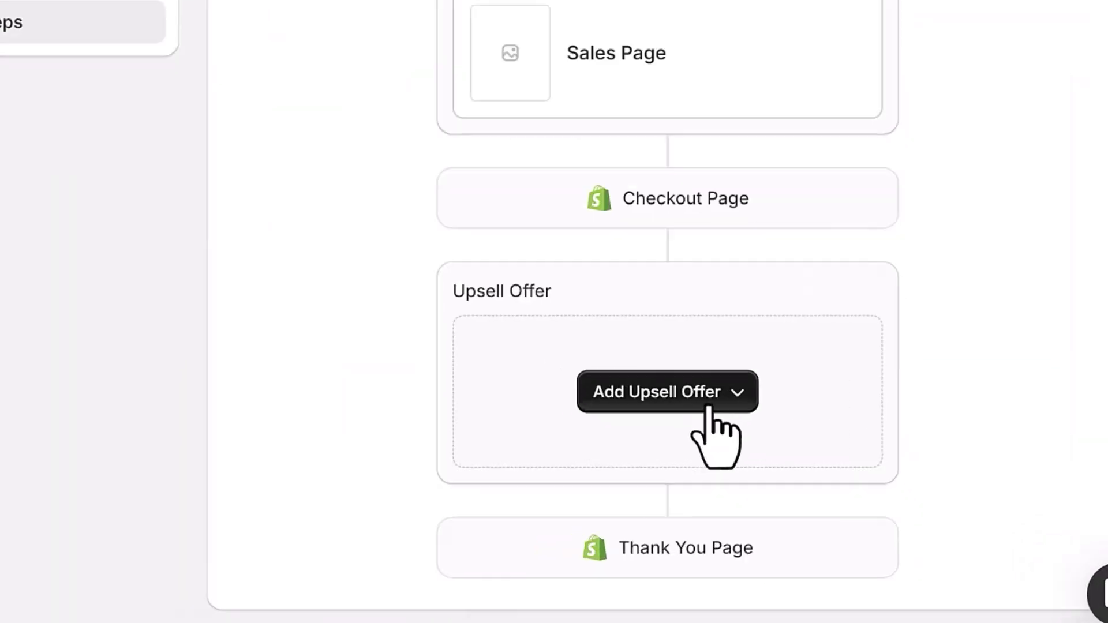
Add a single-product Upsell offer using the first toothbrush.
click(795, 461)
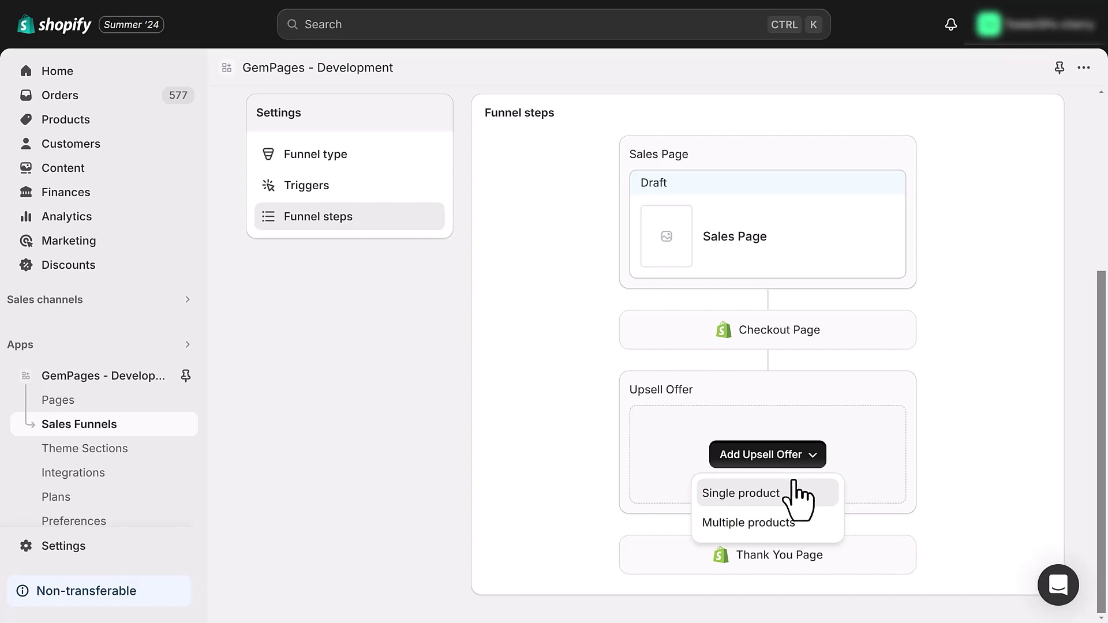
click(798, 494)
click(651, 299)
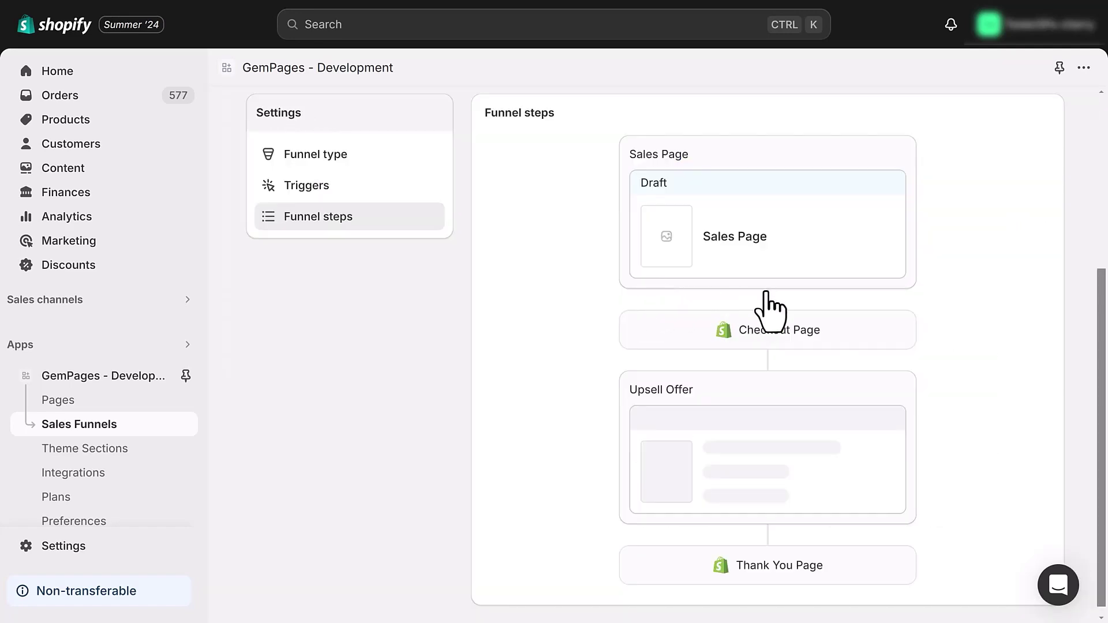
Add a single-product 2nd Upsell offer on the upsell's accept path.
scroll(883, 315, down, 3)
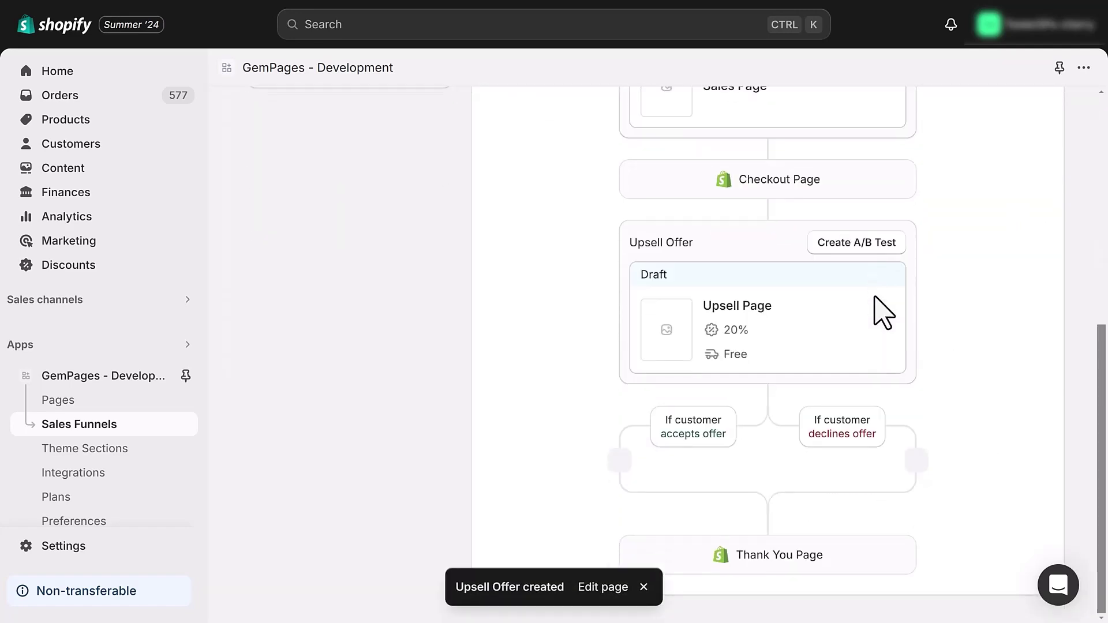
click(619, 461)
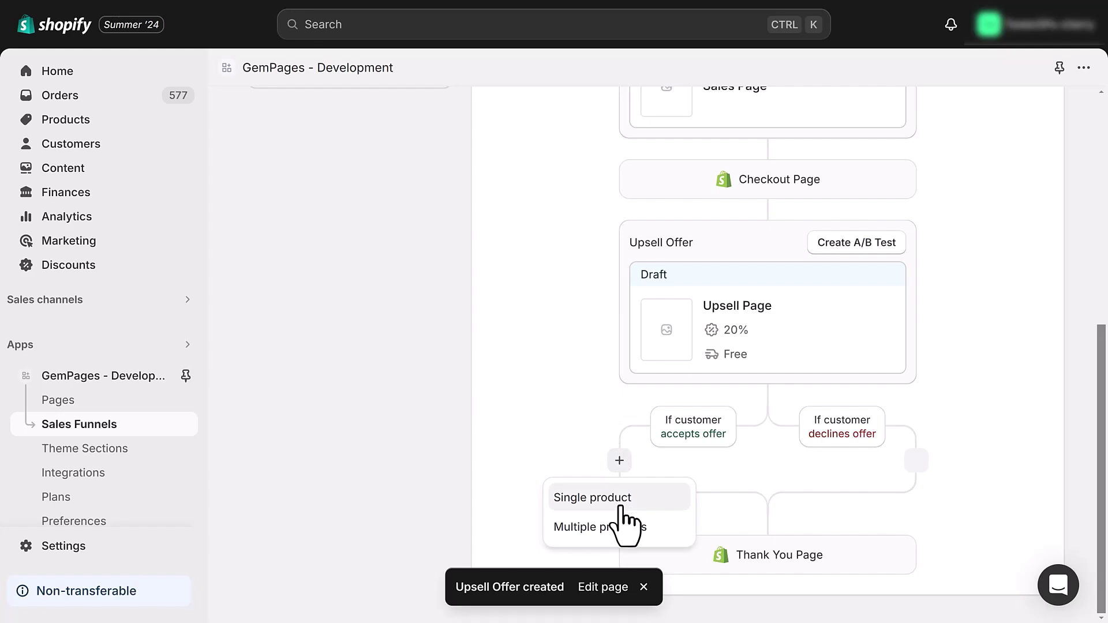
click(621, 507)
click(621, 363)
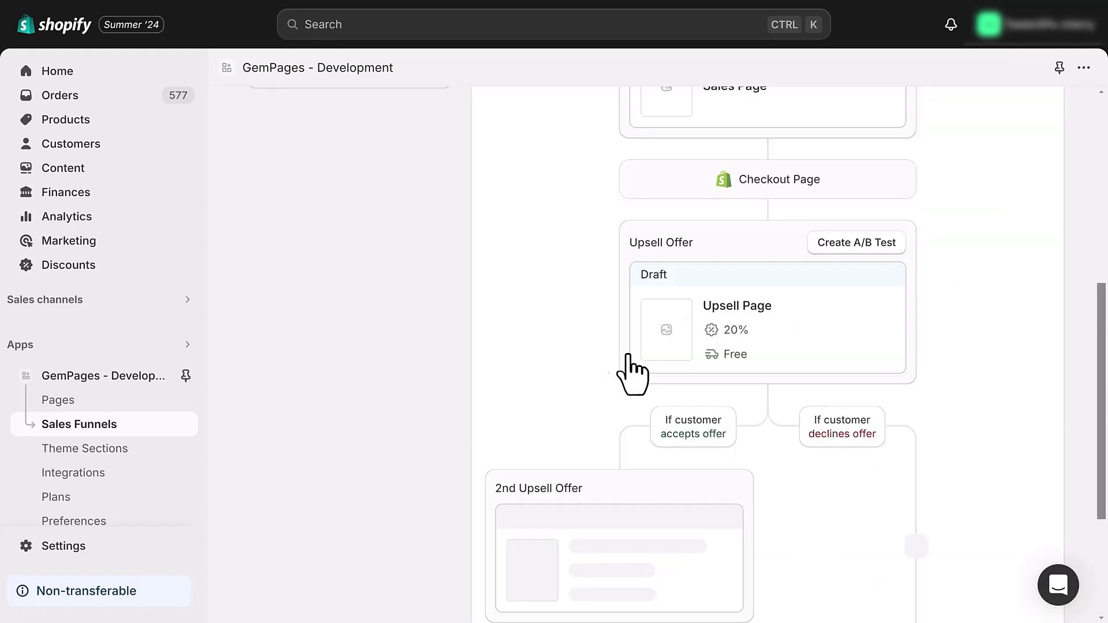
Add a single-product Downsell on the decline path with the JTF Sonic toothbrush, searched as 'brush'.
scroll(889, 404, down, 4)
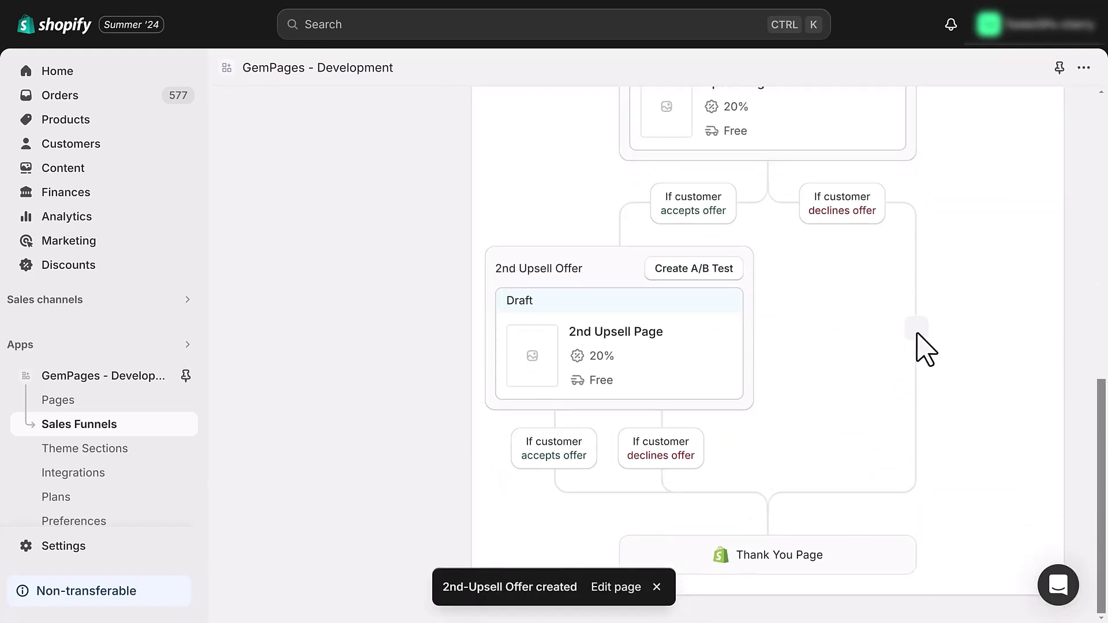
click(916, 329)
click(912, 367)
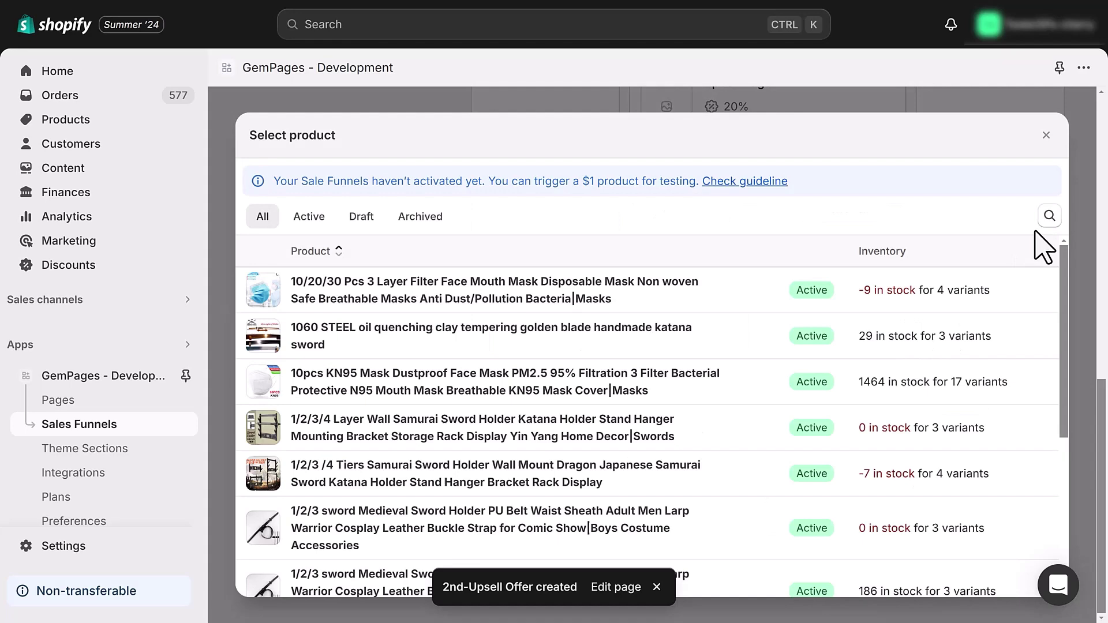
text(brush)
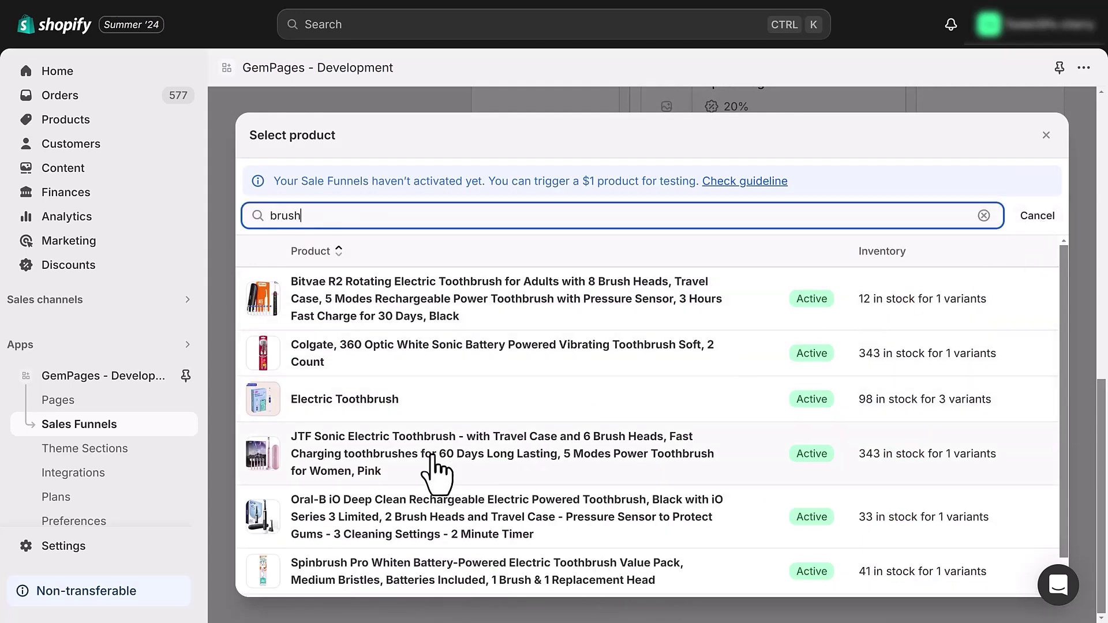
click(433, 456)
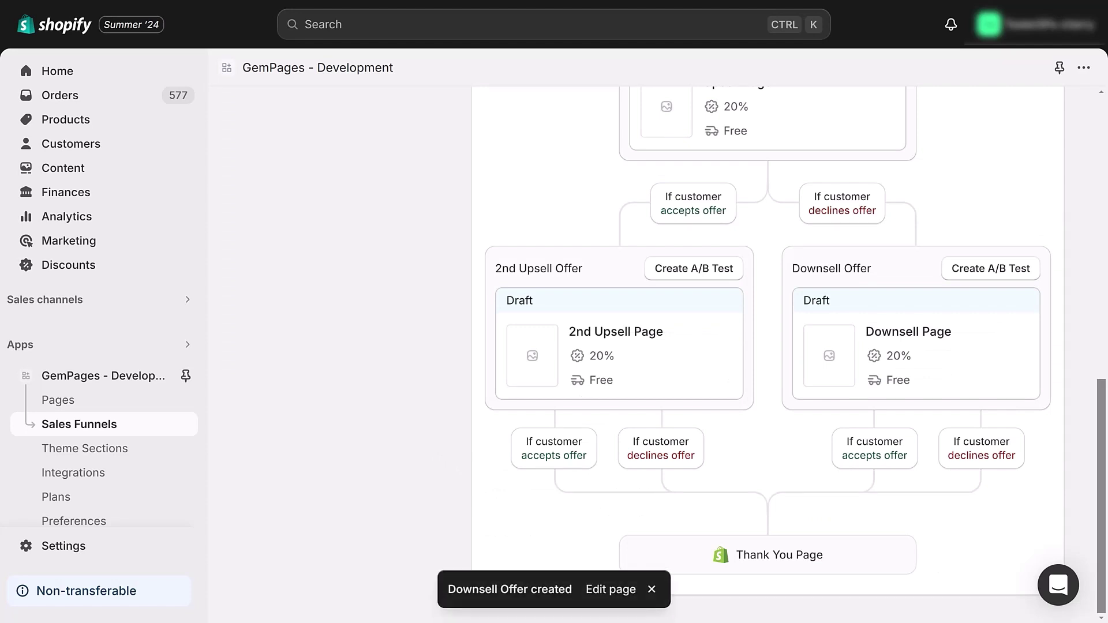
scroll(1027, 167, up, 6)
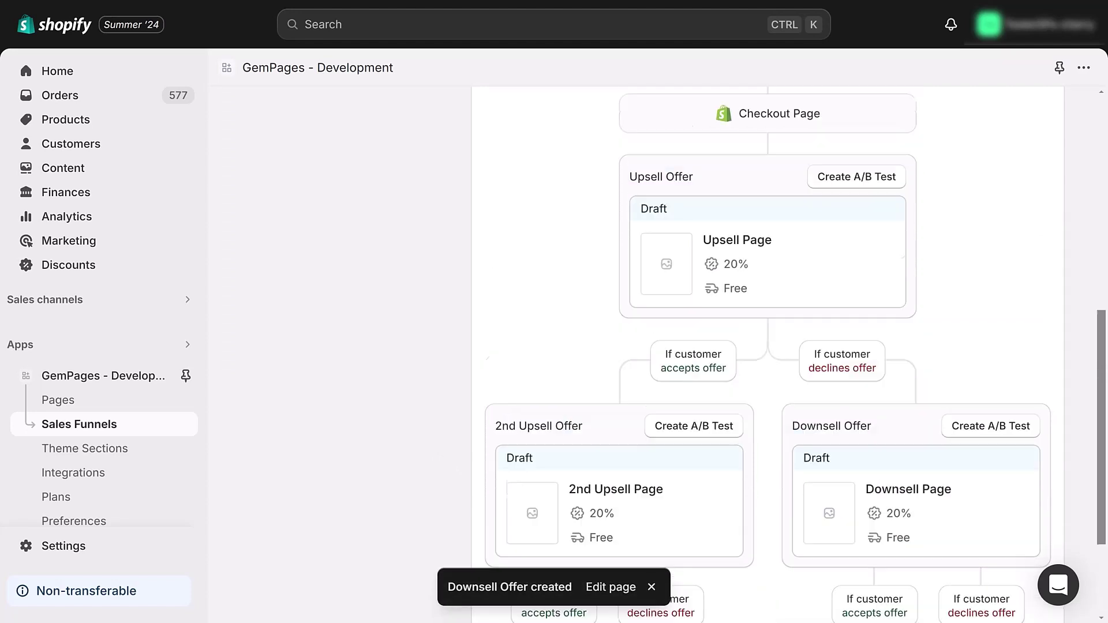
scroll(1027, 167, down, 6)
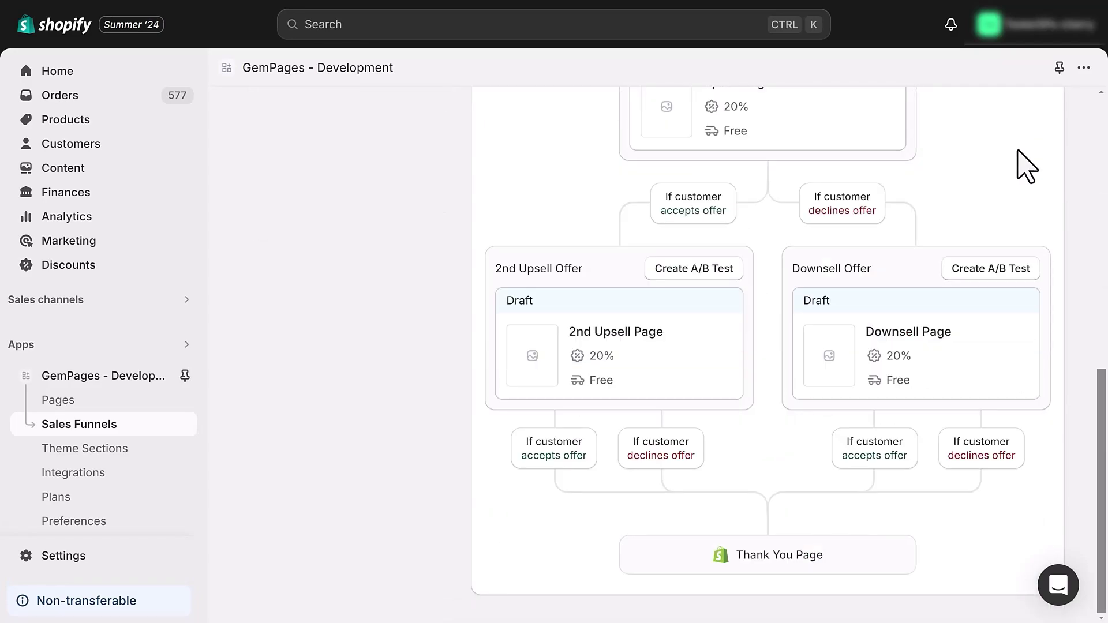
Set the 2nd Upsell Page's product images to thumbnails-right layout and save with Ctrl+S.
click(527, 371)
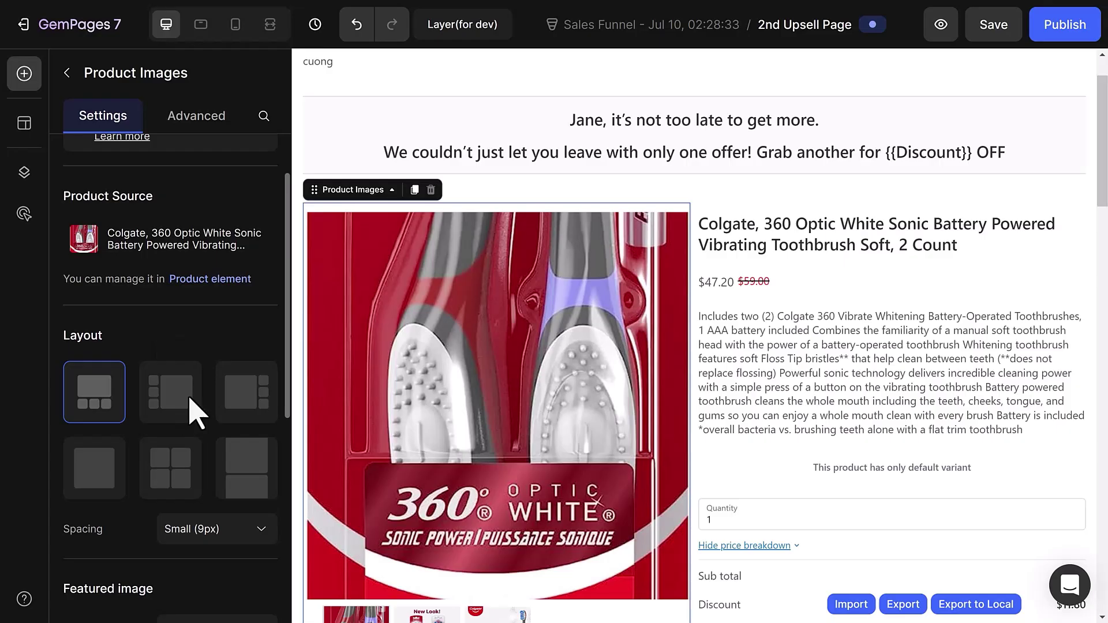
click(228, 414)
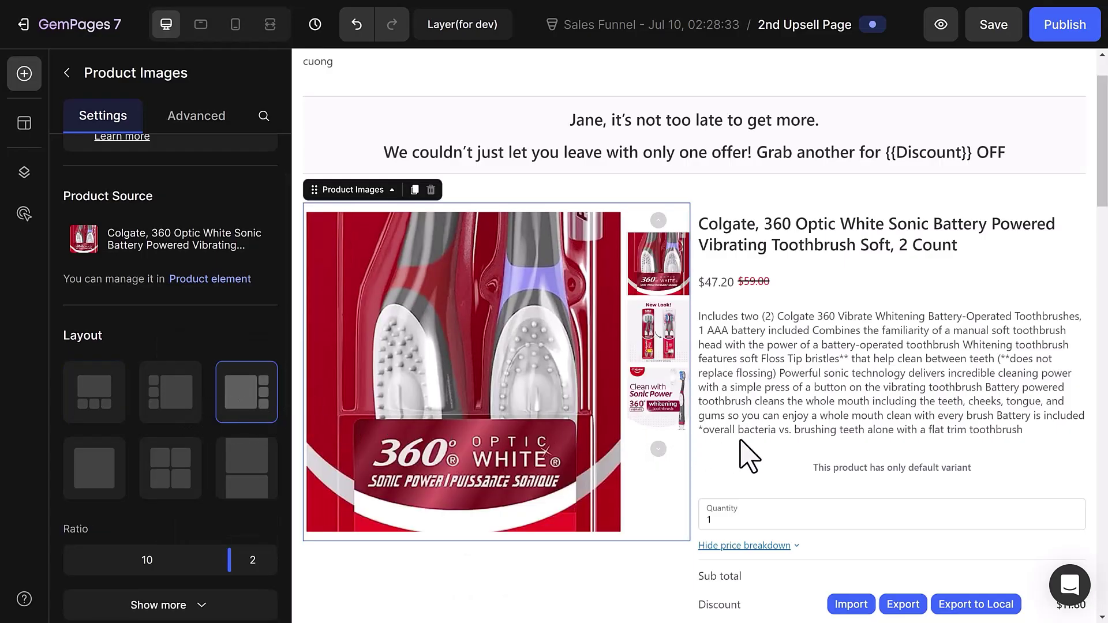
scroll(775, 457, down, 4)
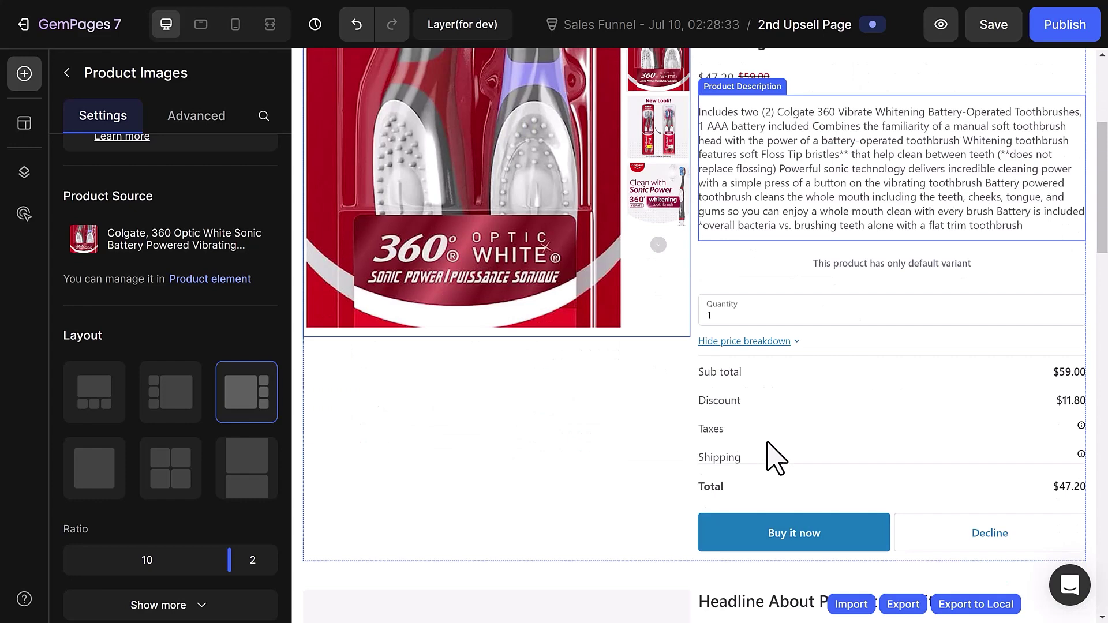
key(Escape)
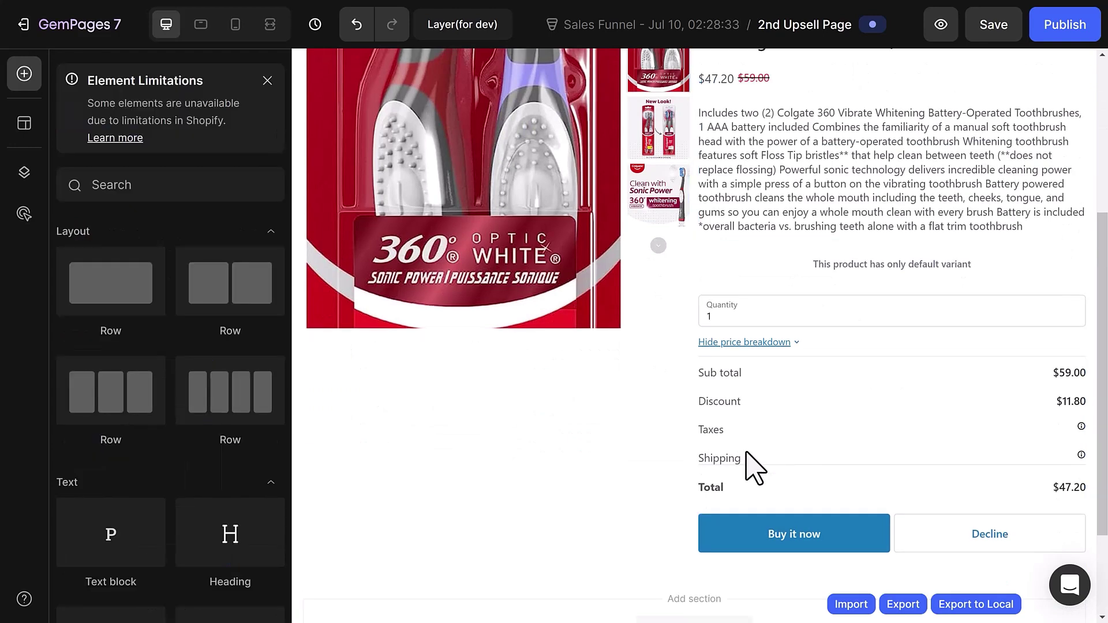
key(ctrl+s)
scroll(753, 467, up, 5)
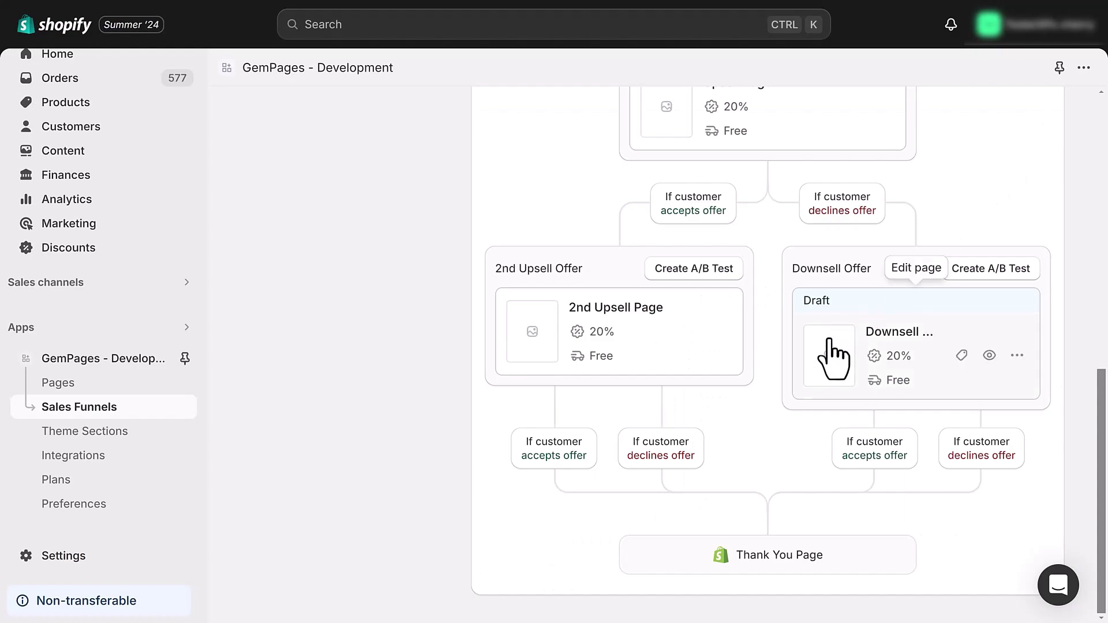
Set the Downsell Page's product images to Only Feature Image and publish the page.
click(829, 344)
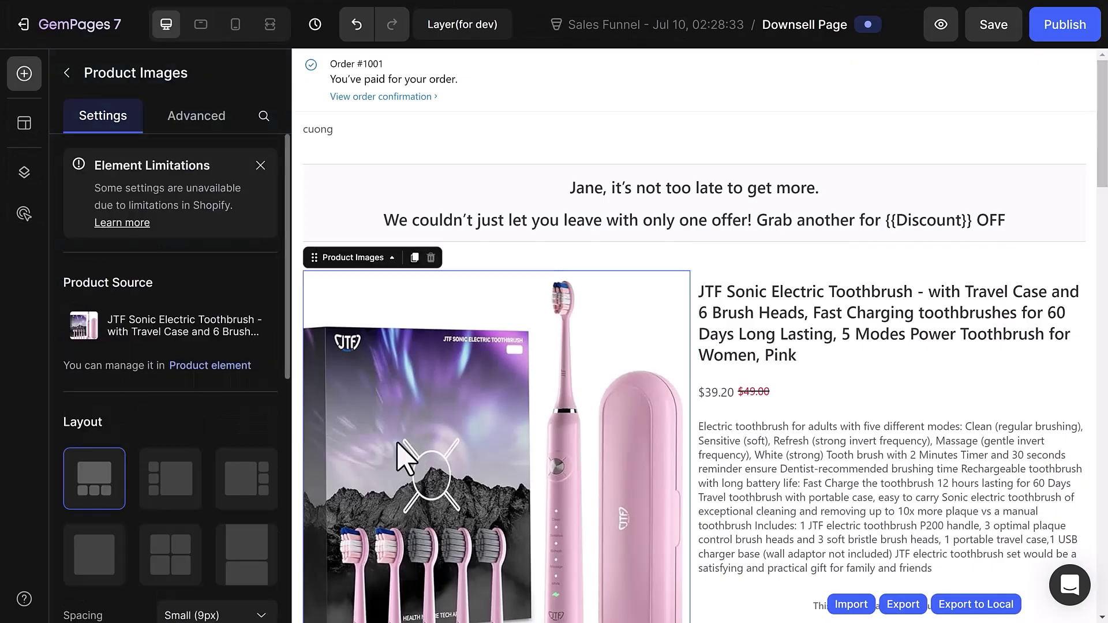
scroll(205, 421, down, 3)
click(103, 401)
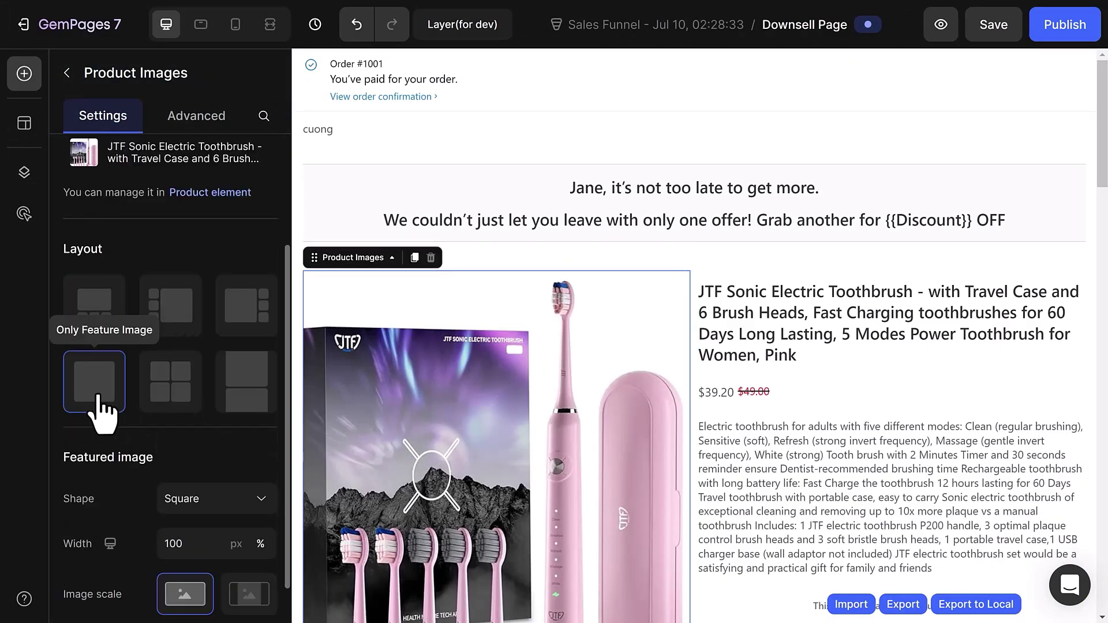
key(Escape)
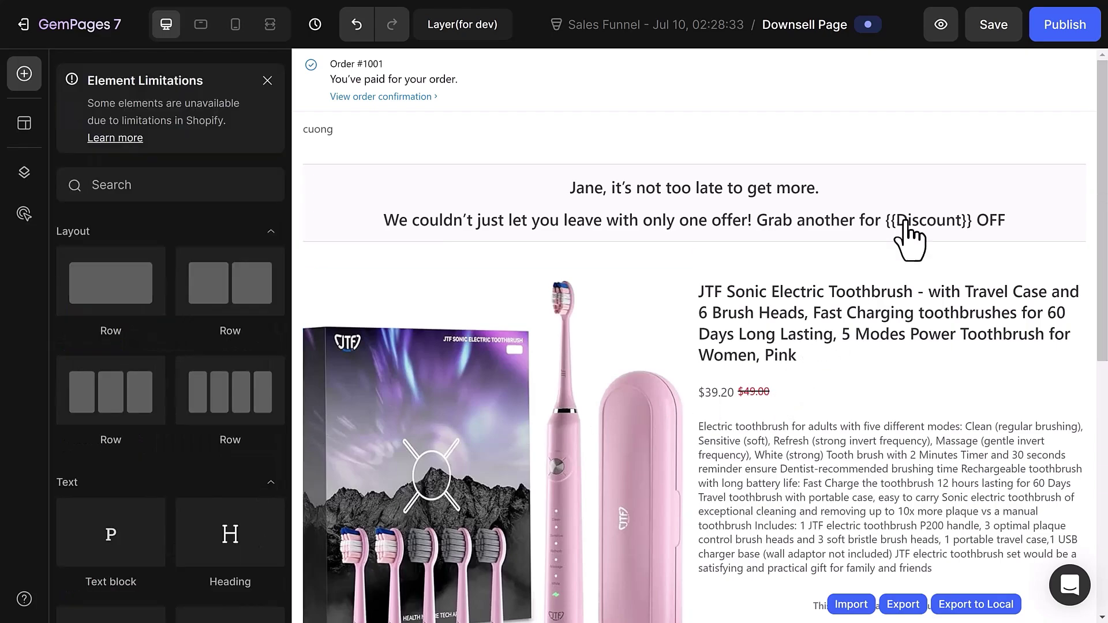
click(1051, 35)
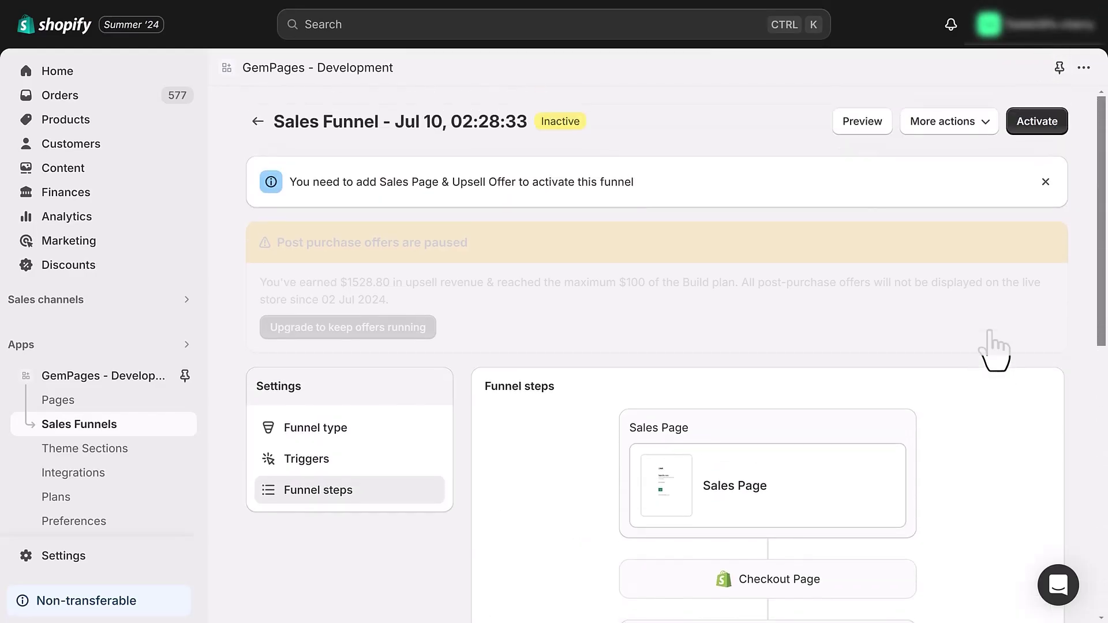
Activate the electric toothbrush sales funnel.
click(1033, 124)
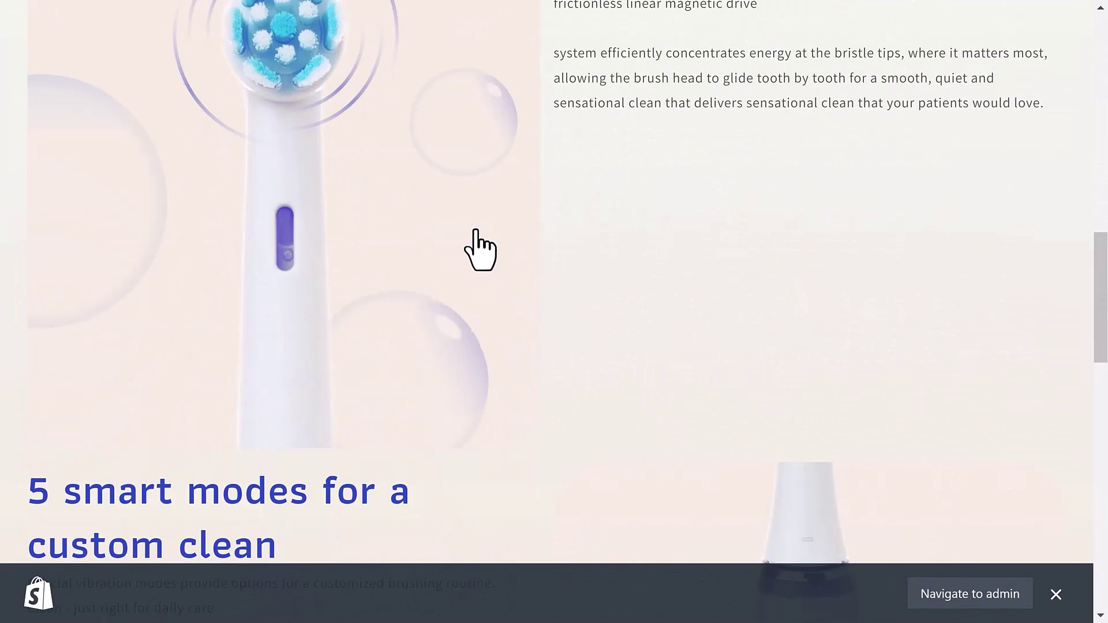
scroll(479, 243, down, 10)
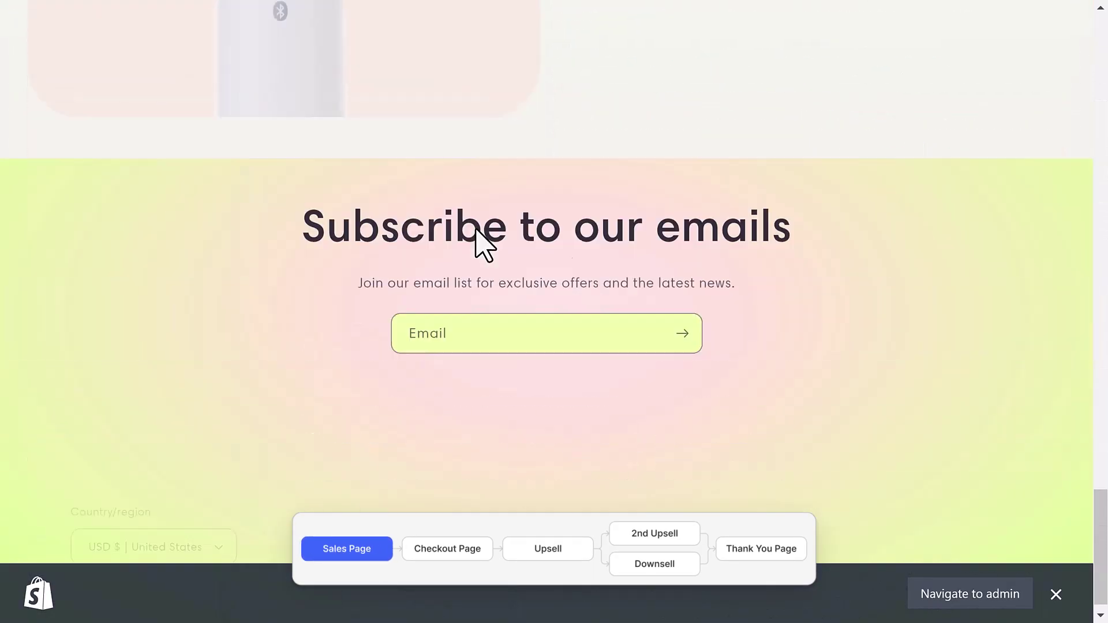
Buy the Electric Toothbrush from the preview sales page to reach checkout.
scroll(479, 243, up, 15)
scroll(480, 231, up, 10)
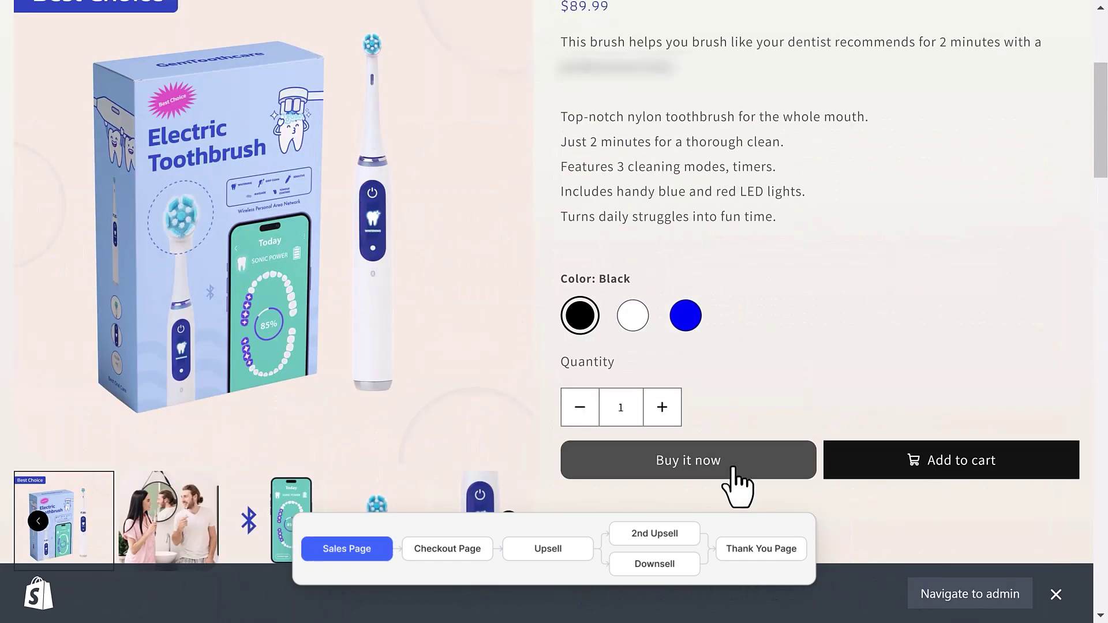
click(734, 469)
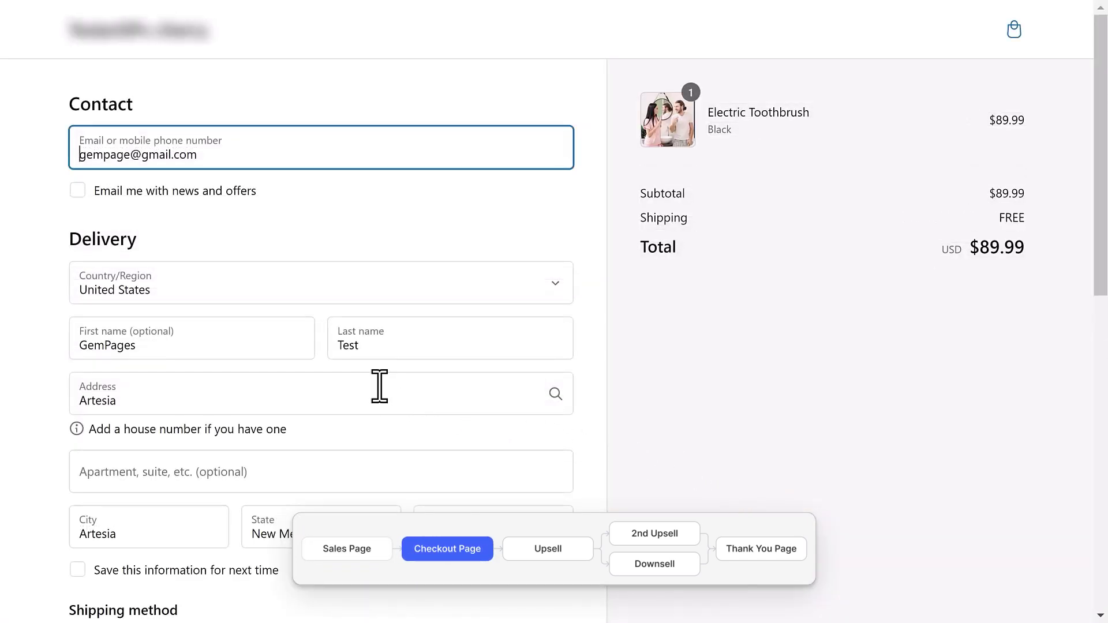
Tick 'Save this information for next time' and begin entering the test card number.
scroll(379, 386, down, 2)
scroll(379, 386, down, 2)
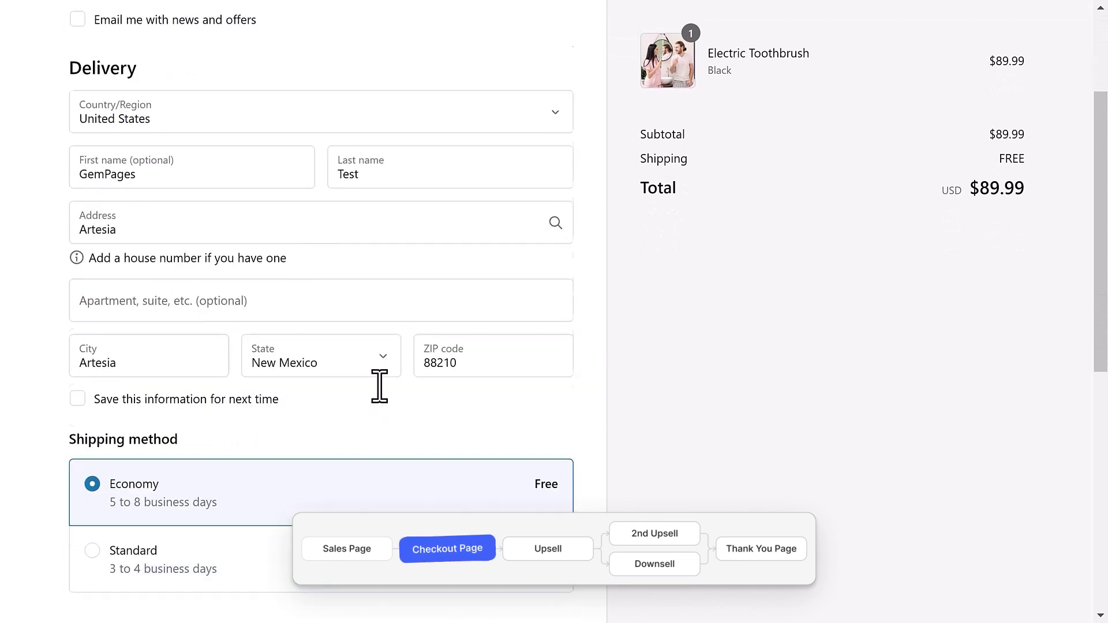
scroll(262, 312, down, 2)
click(262, 311)
scroll(263, 311, down, 5)
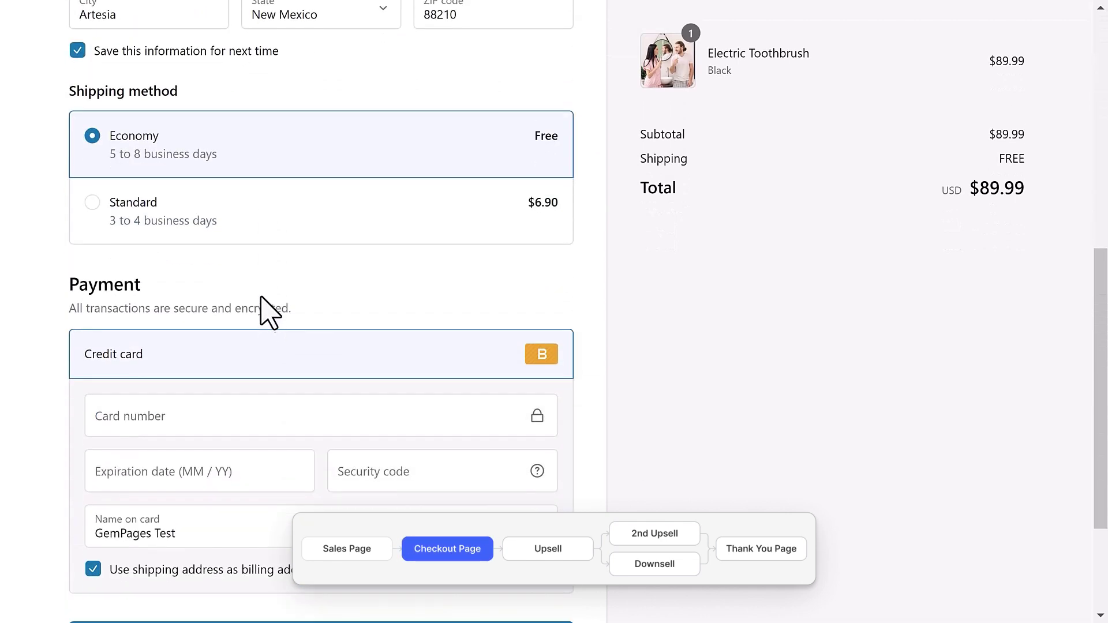
scroll(269, 312, down, 3)
text(1)
key(Tab)
Enter the test card's expiry date and security code, then pay for the order.
text(1128)
key(Tab)
text(111)
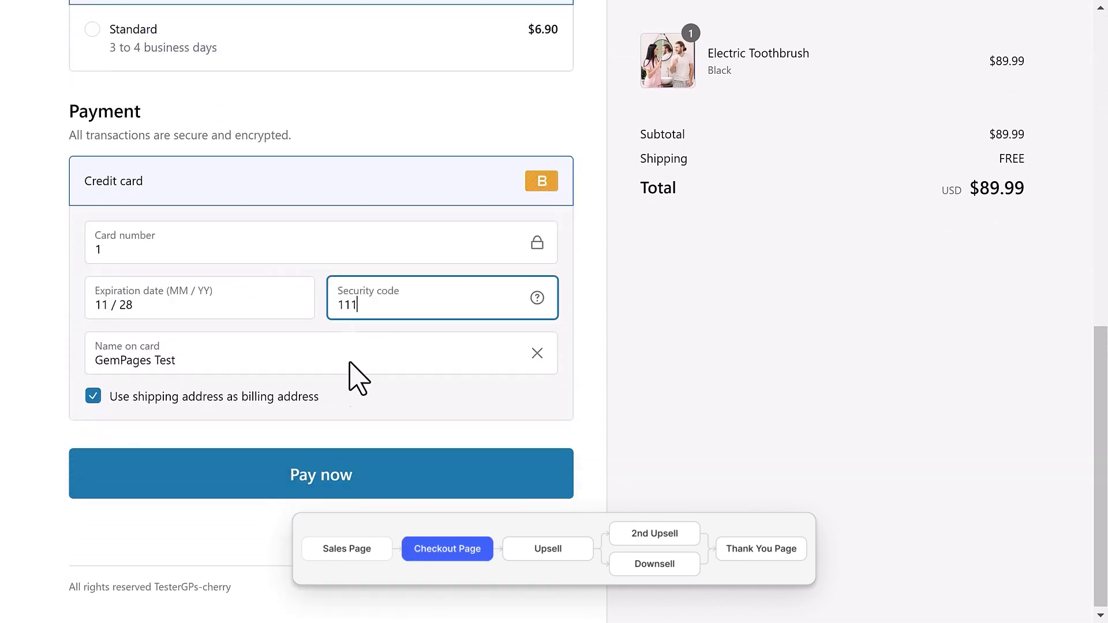
click(355, 475)
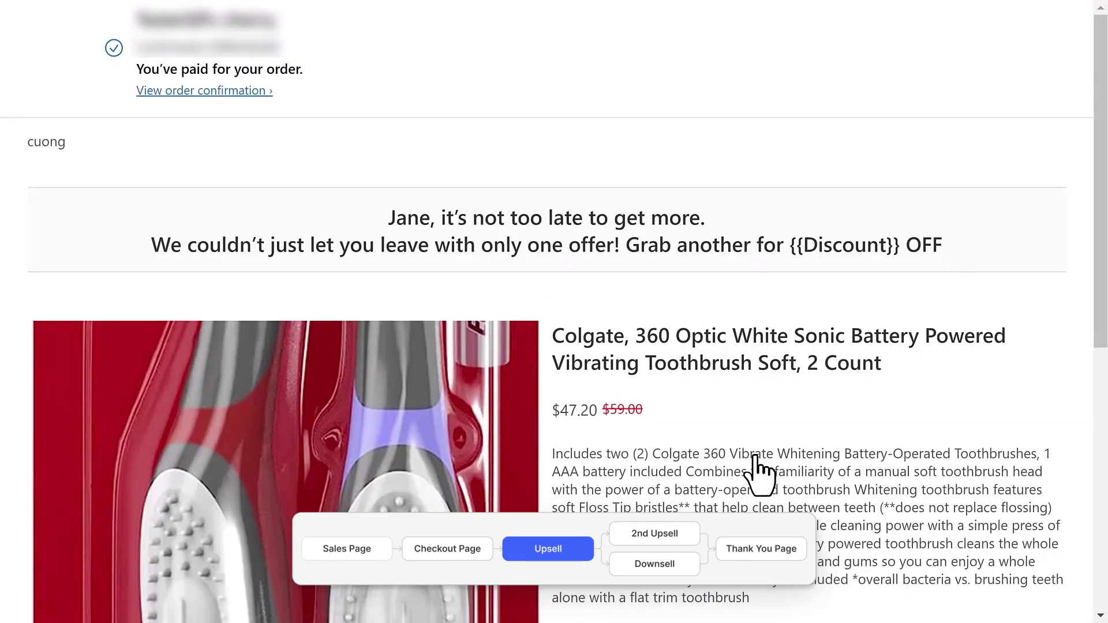
Accept the Colgate upsell offer and decline the second upsell.
scroll(754, 438, down, 5)
scroll(755, 461, down, 3)
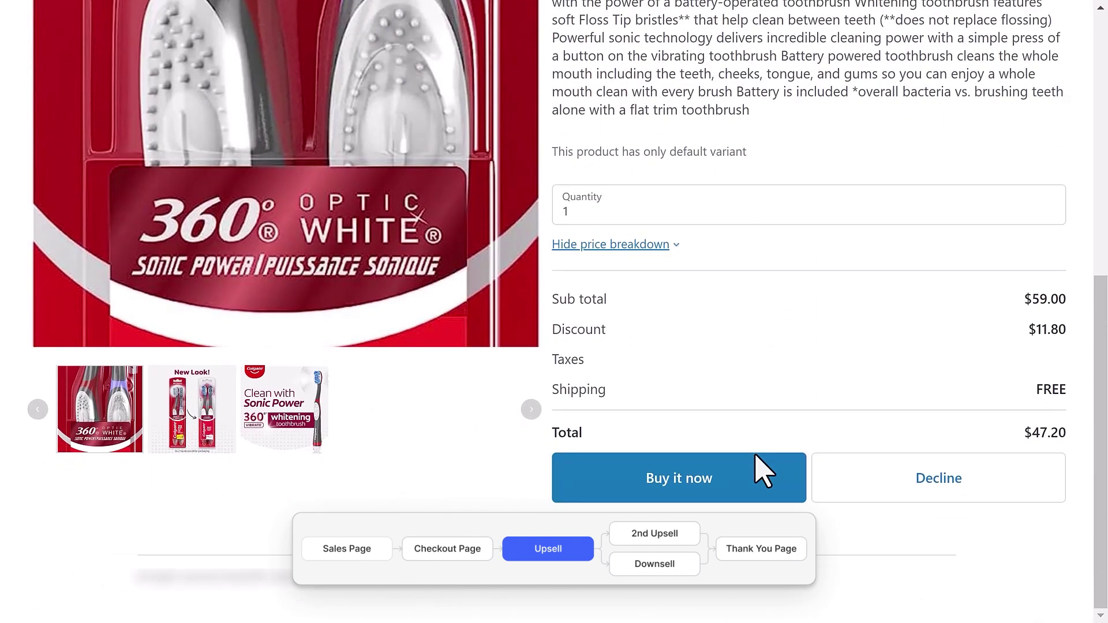
click(743, 467)
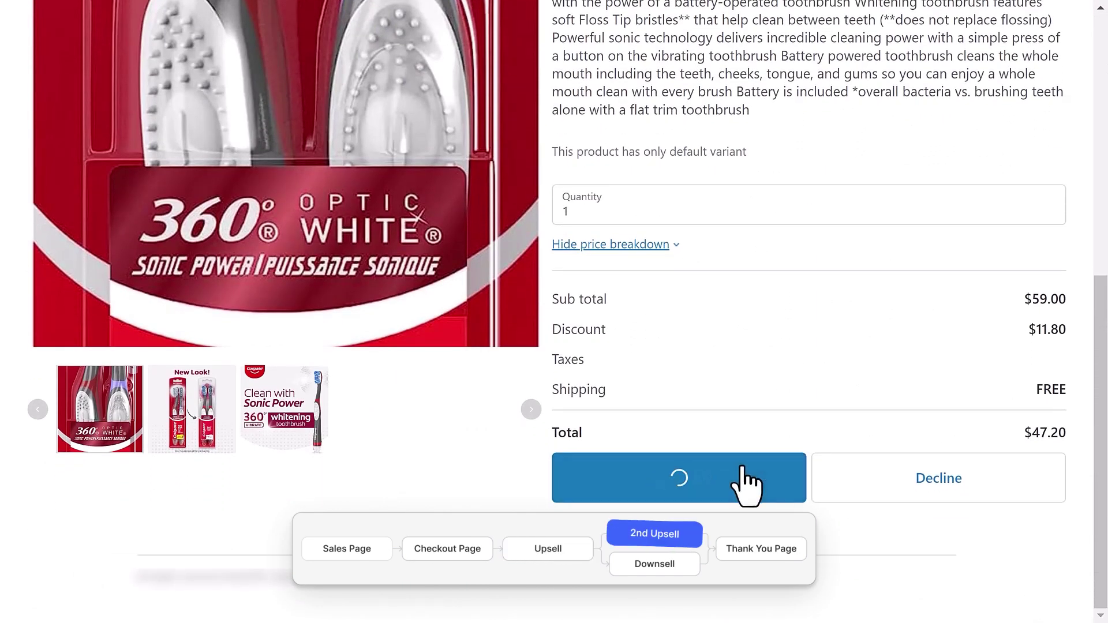
scroll(749, 353, down, 11)
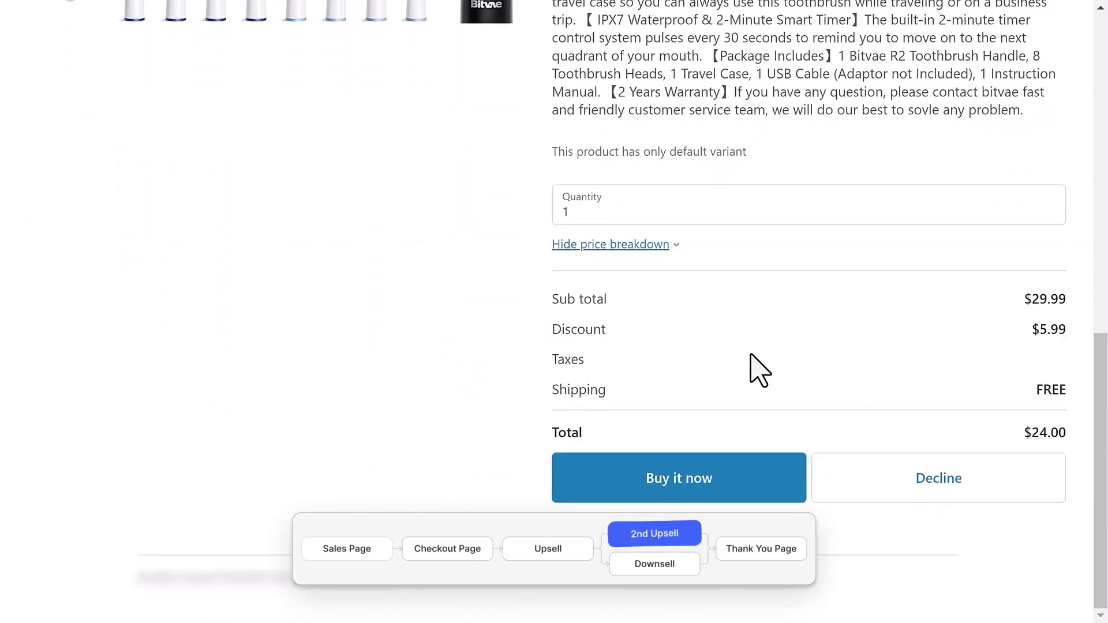
click(908, 464)
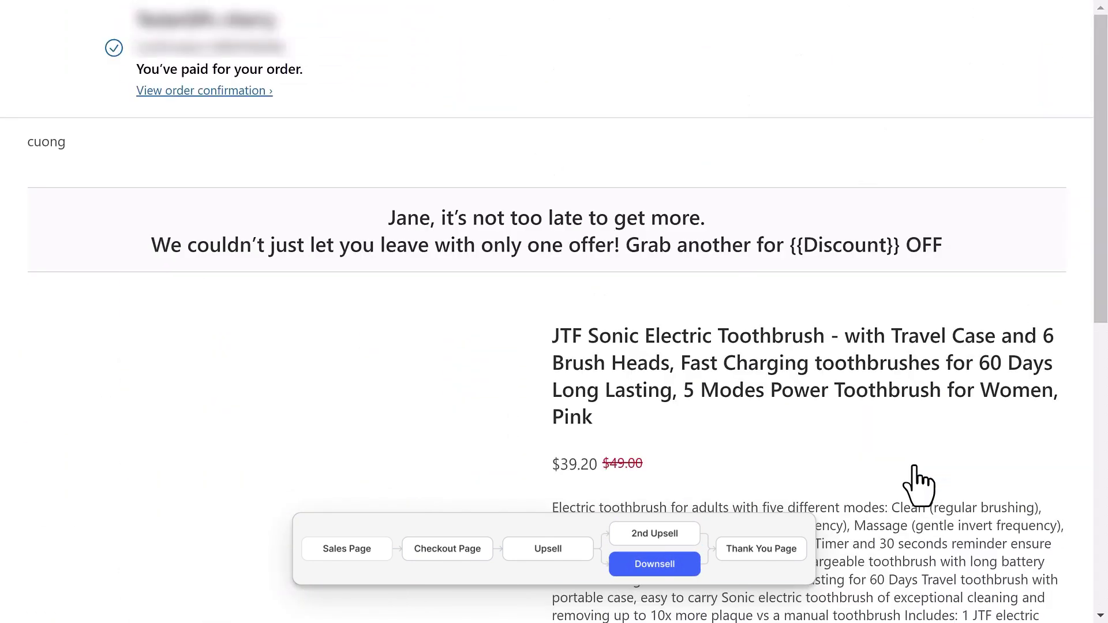
Buy three JTF toothbrushes from the downsell offer.
scroll(713, 375, down, 9)
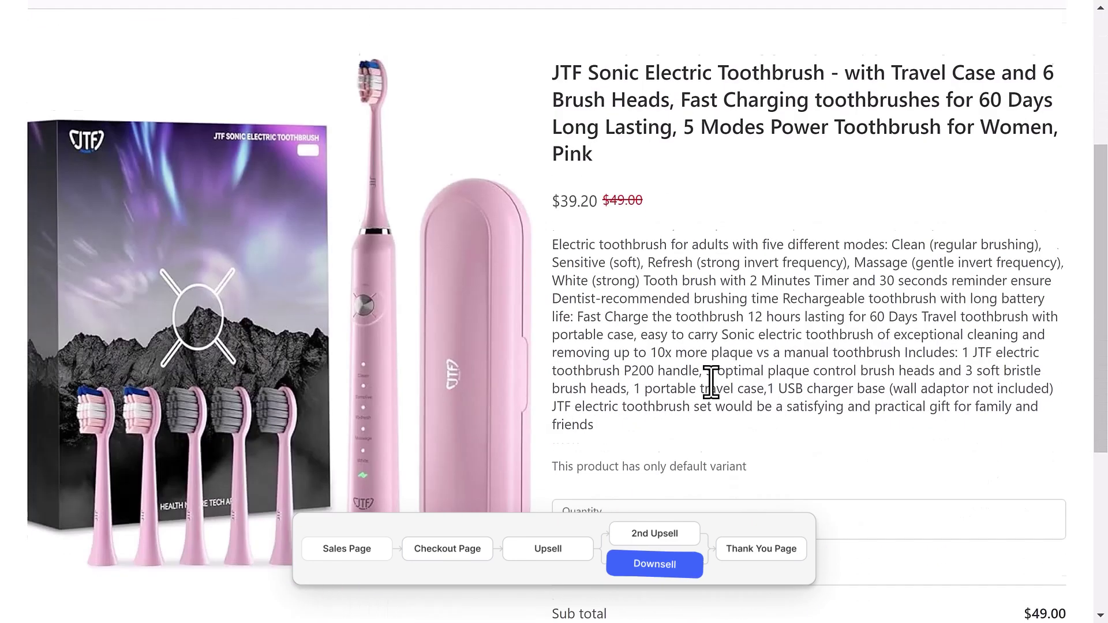
scroll(711, 382, down, 1)
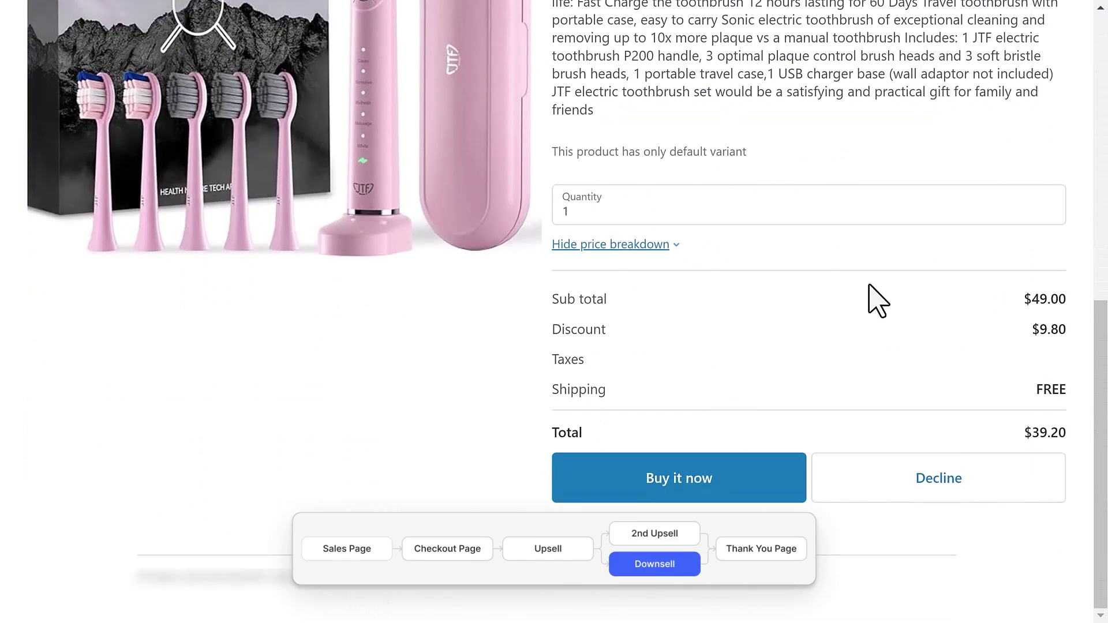
click(1048, 206)
click(1048, 206)
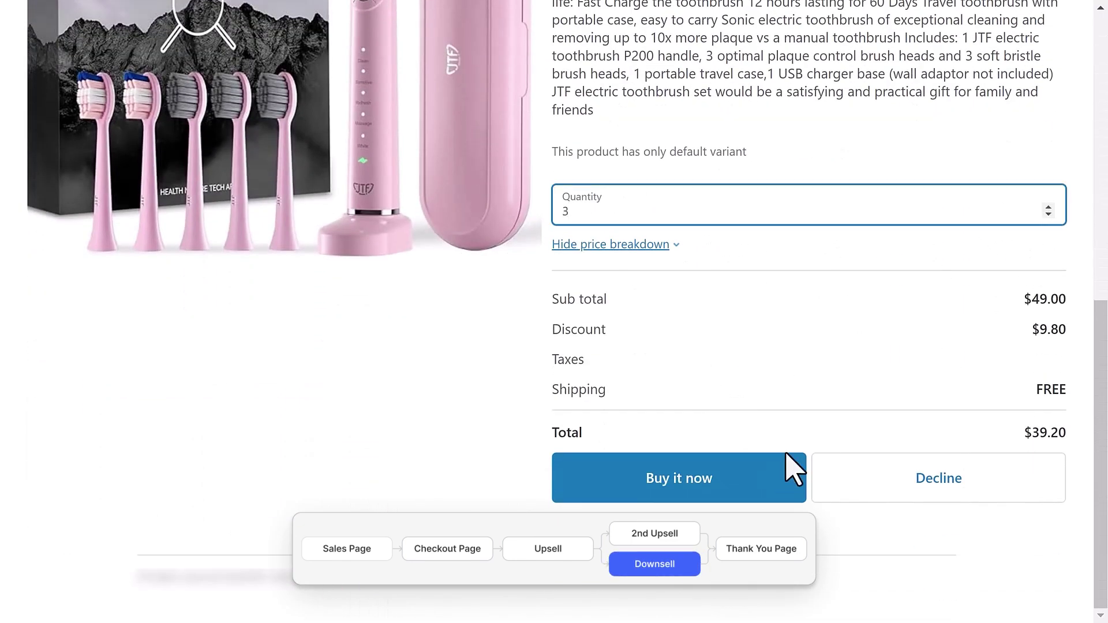
click(747, 468)
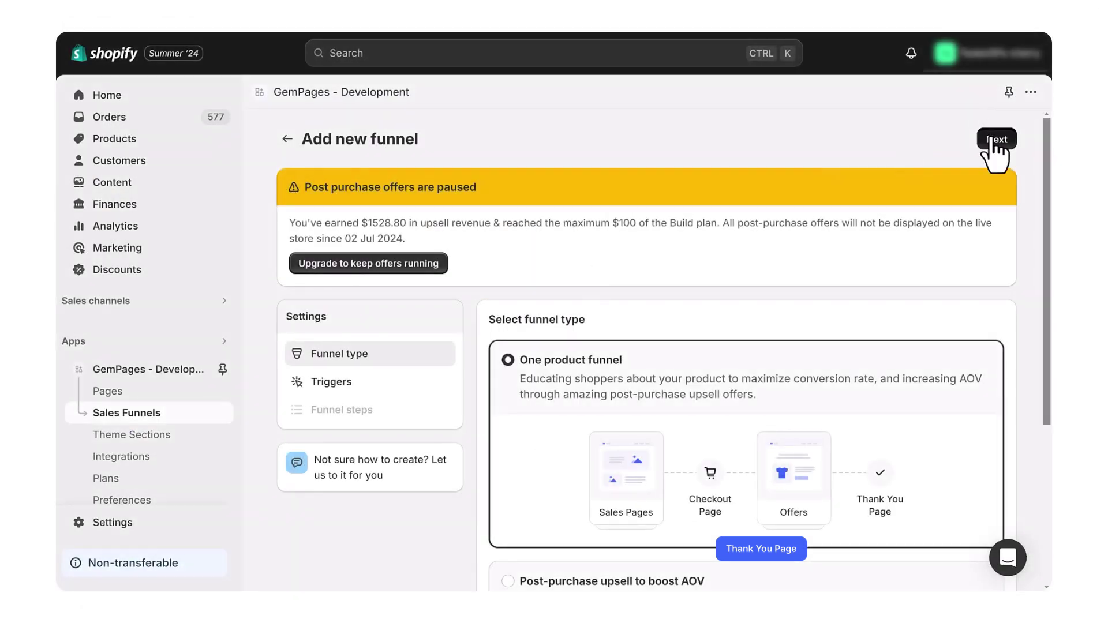
Set Electric Toothbrush, searched as 'brush', as the new funnel's trigger product.
click(997, 139)
click(751, 398)
click(958, 226)
text(brush)
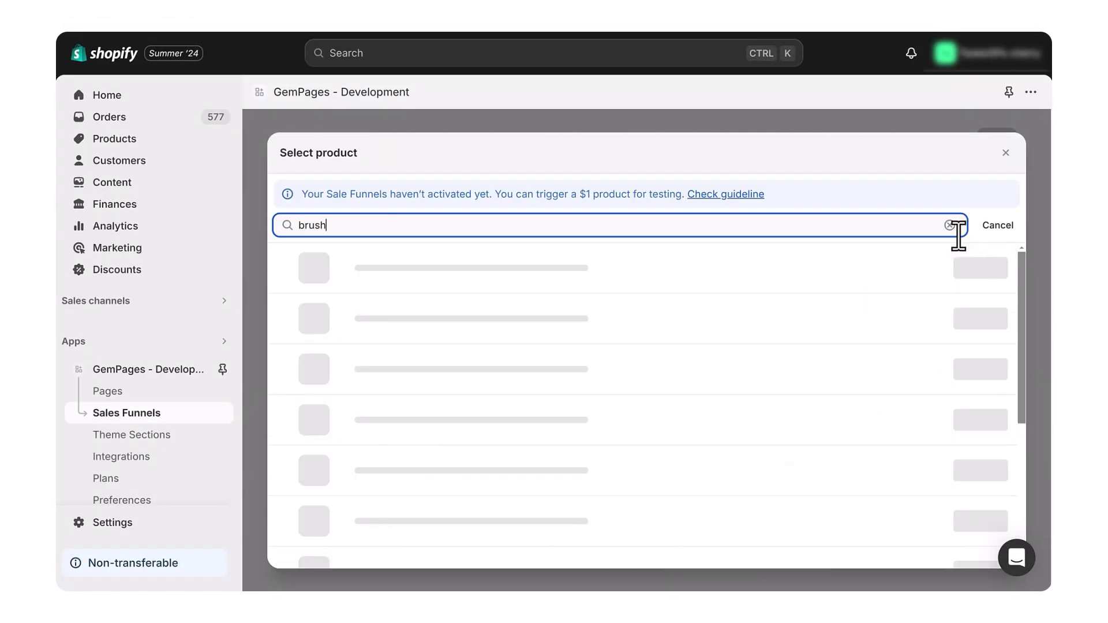
click(396, 398)
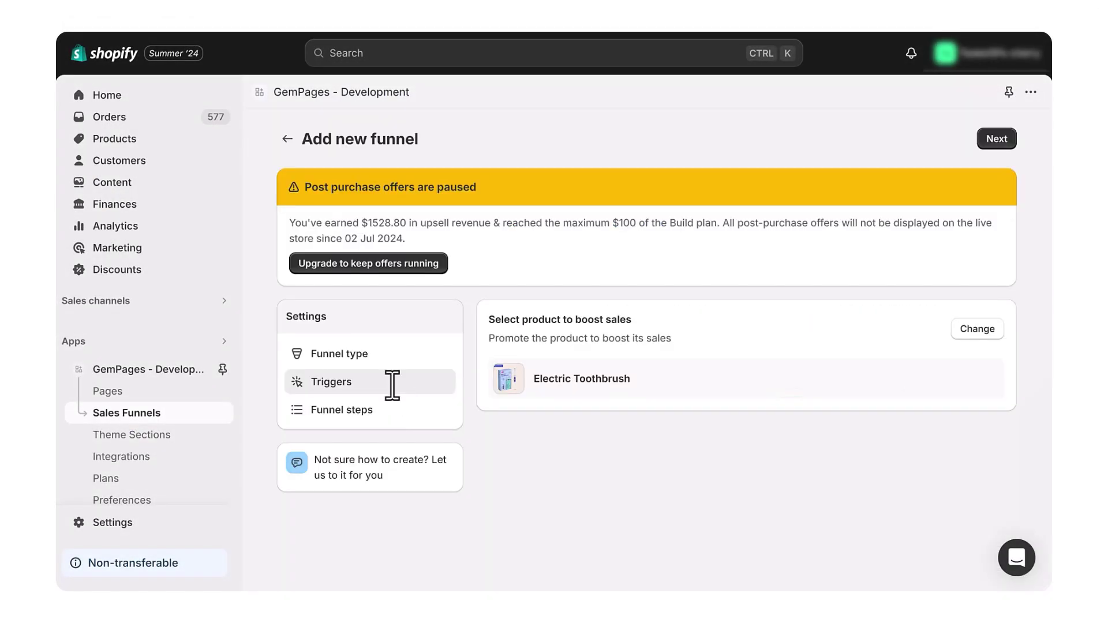
click(996, 139)
Start from an empty funnel template and add a blank Sales Page.
scroll(722, 314, down, 1)
click(719, 313)
click(742, 387)
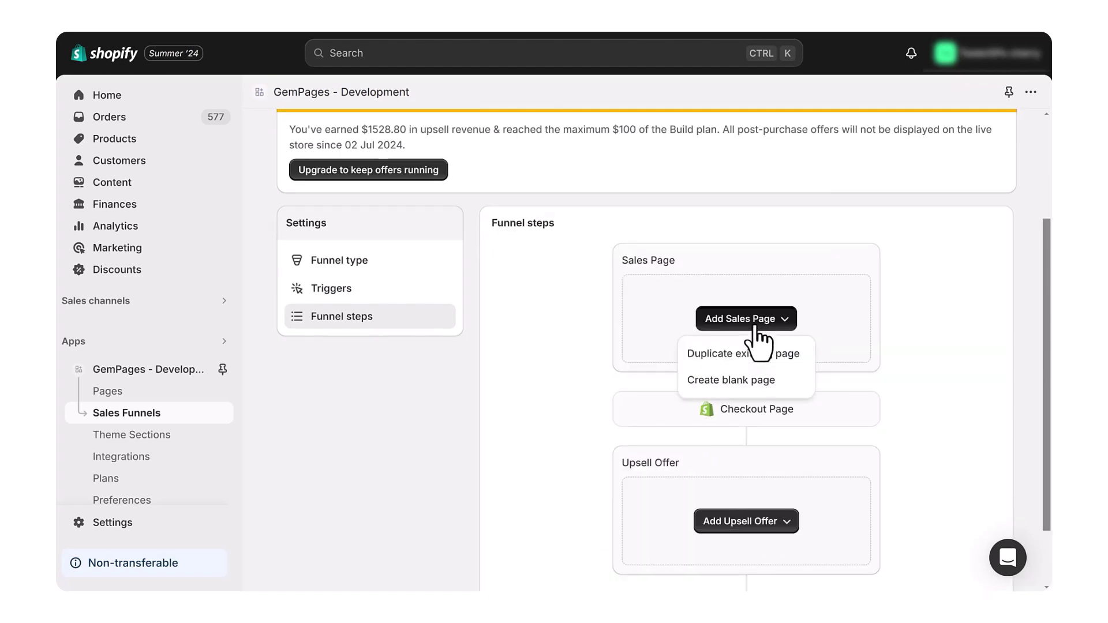
click(716, 448)
scroll(745, 519, down, 2)
Add a single-product Upsell offer and a 2nd upsell step on its accept path.
click(773, 447)
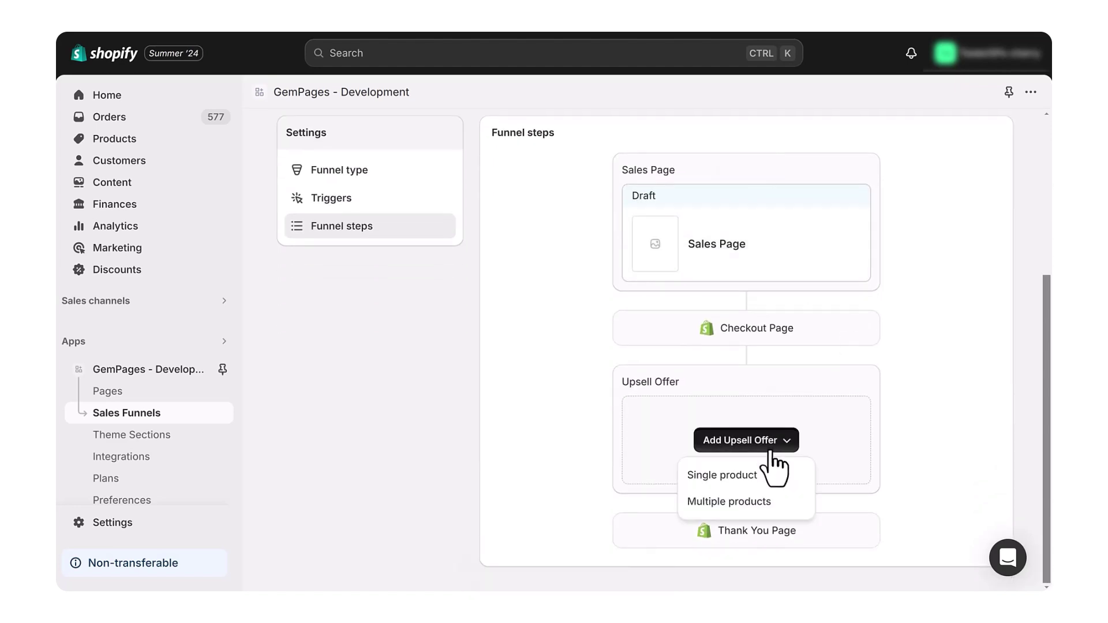
click(773, 475)
click(648, 230)
scroll(775, 310, down, 2)
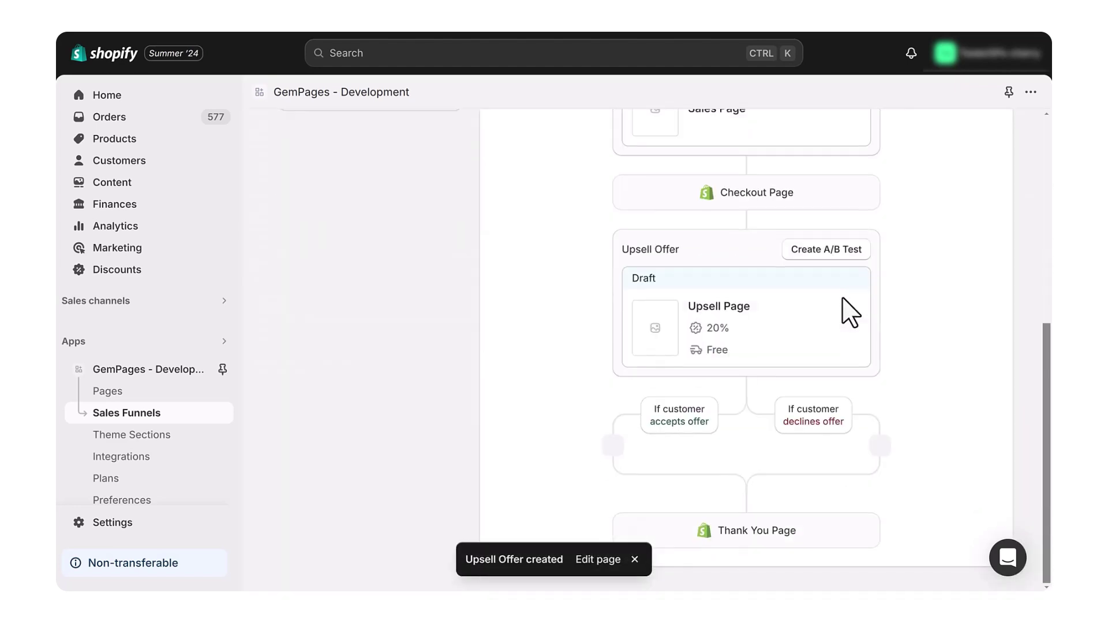
click(613, 446)
Make the 2nd upsell a single toothbrush offer, and add a single-product toothbrush Downsell Page.
click(580, 482)
click(511, 282)
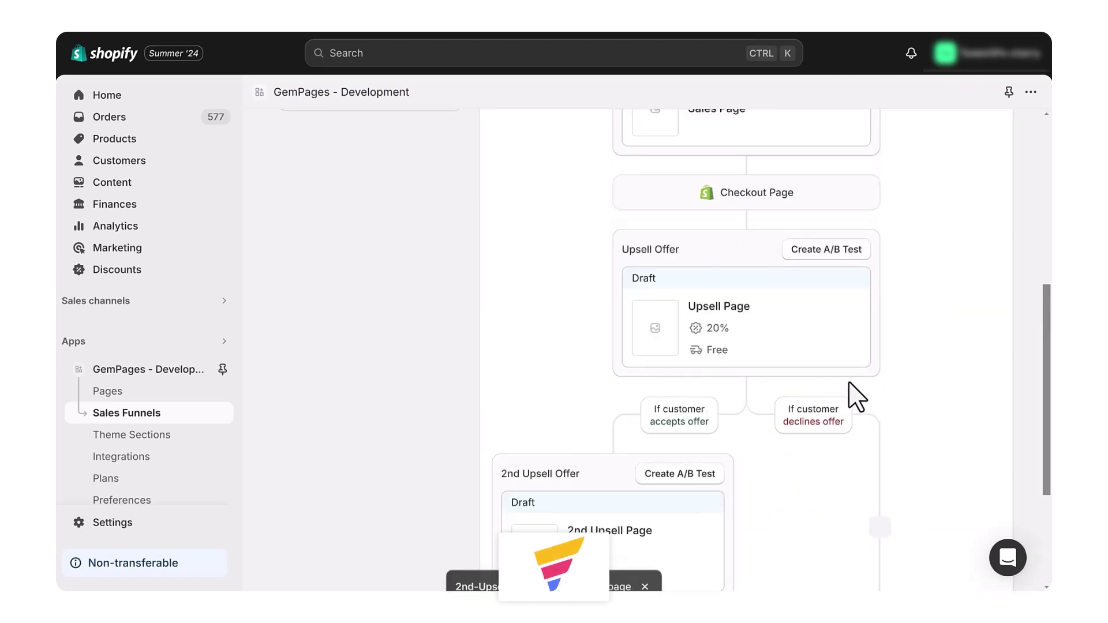
scroll(866, 369, down, 3)
click(876, 325)
click(854, 361)
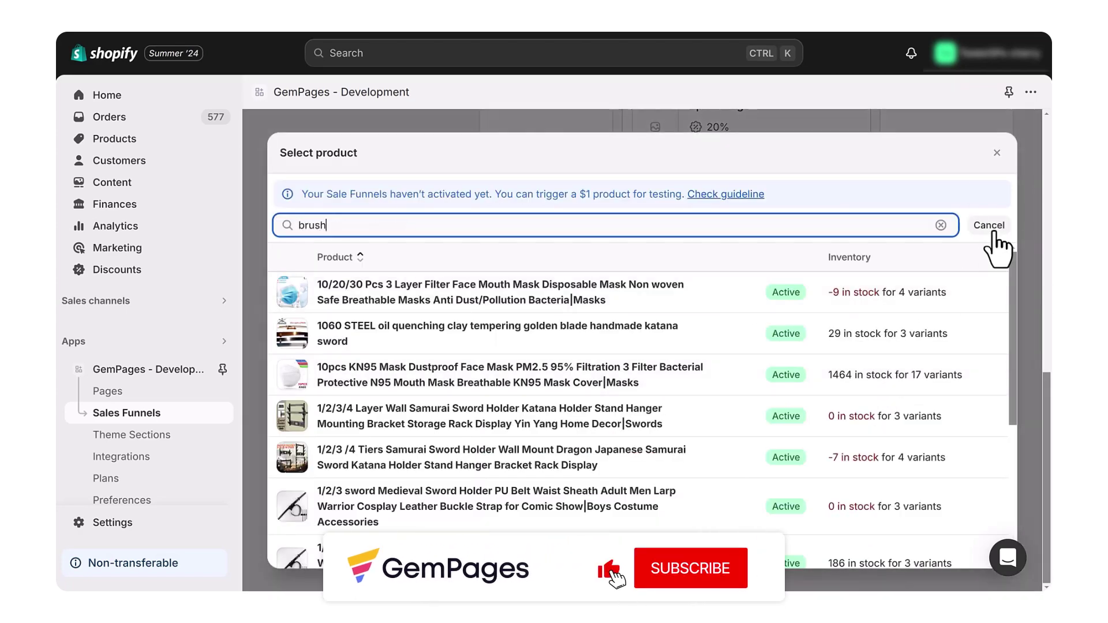
click(534, 411)
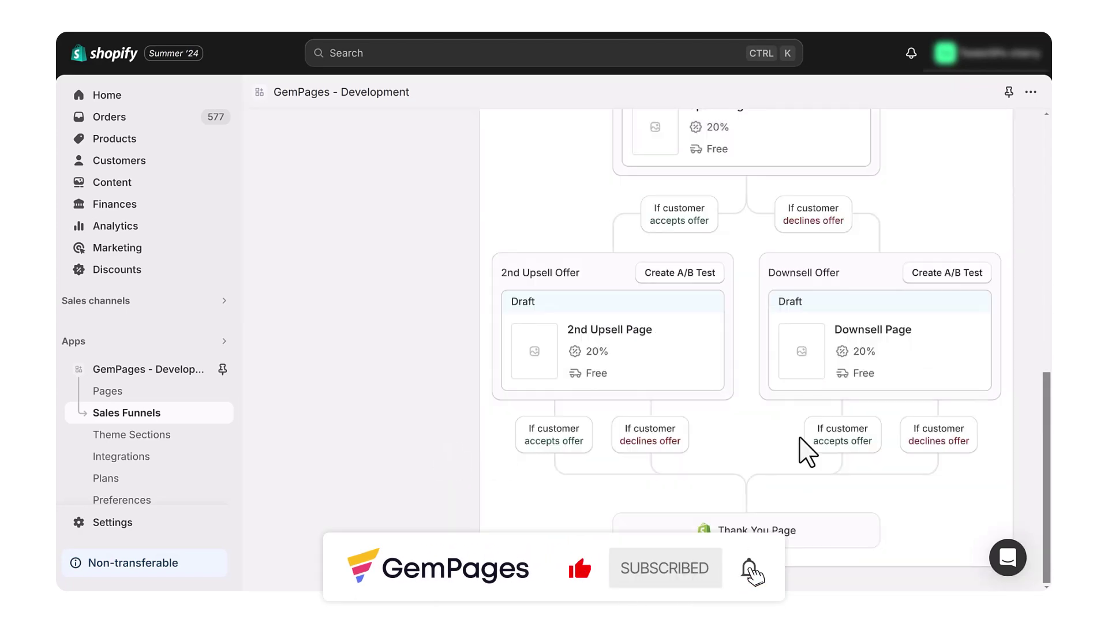
Switch the 2nd Upsell Page's Product Images to the third layout, thumbnails beside the image.
scroll(905, 240, up, 7)
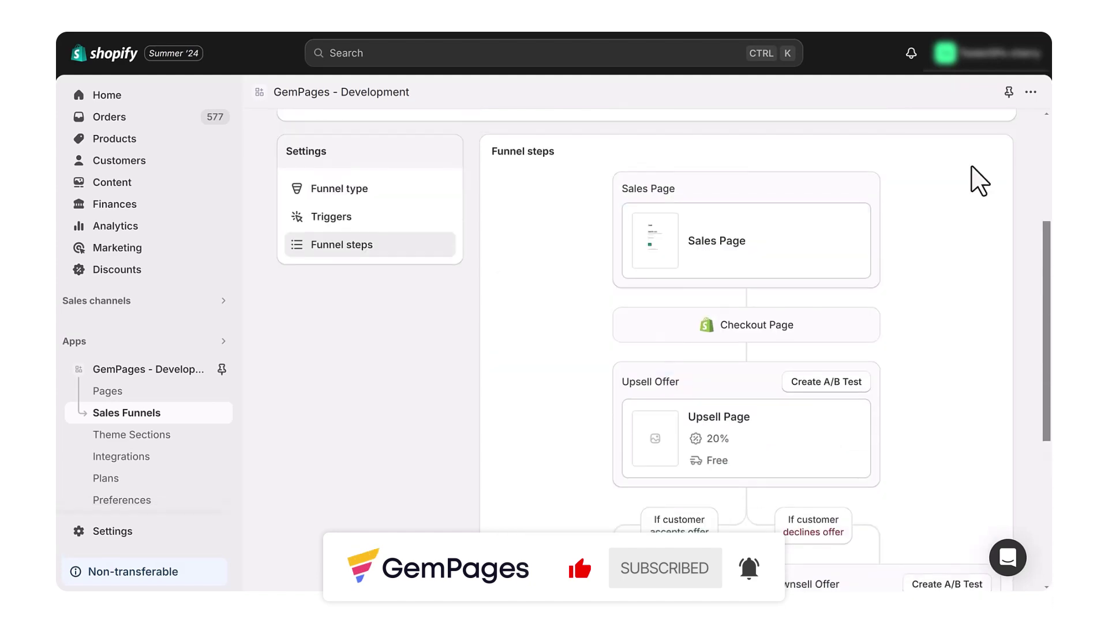
scroll(920, 197, down, 6)
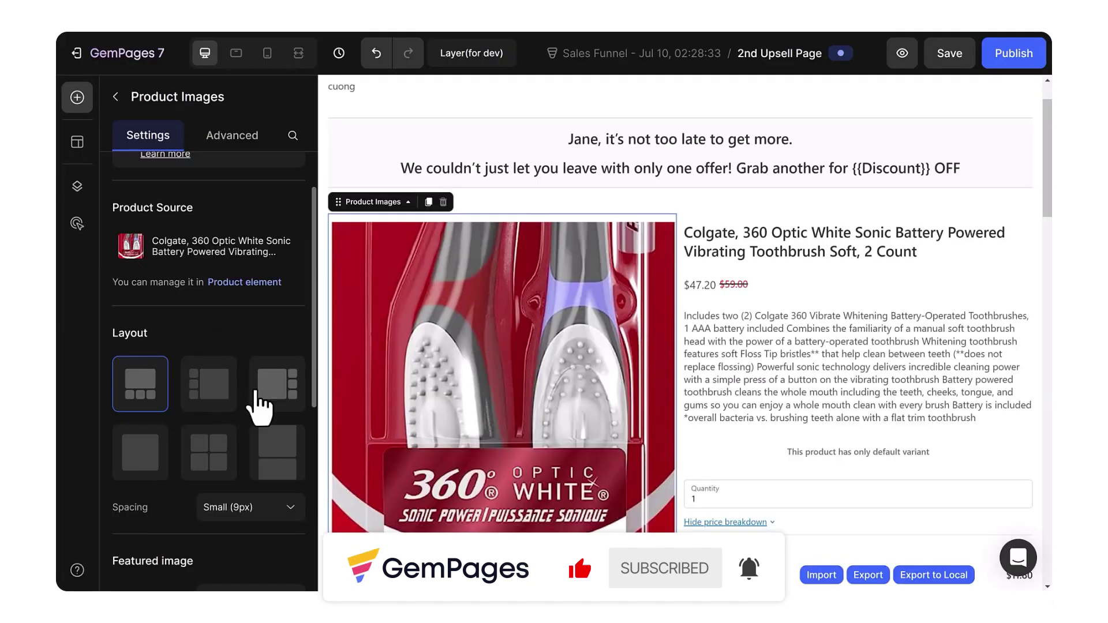
click(261, 390)
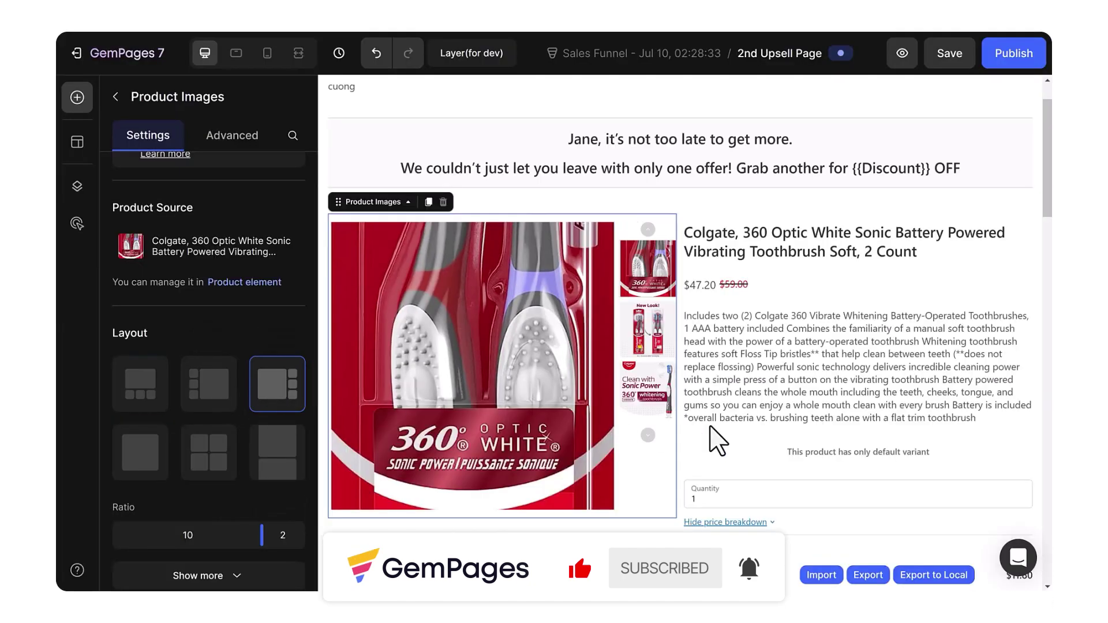